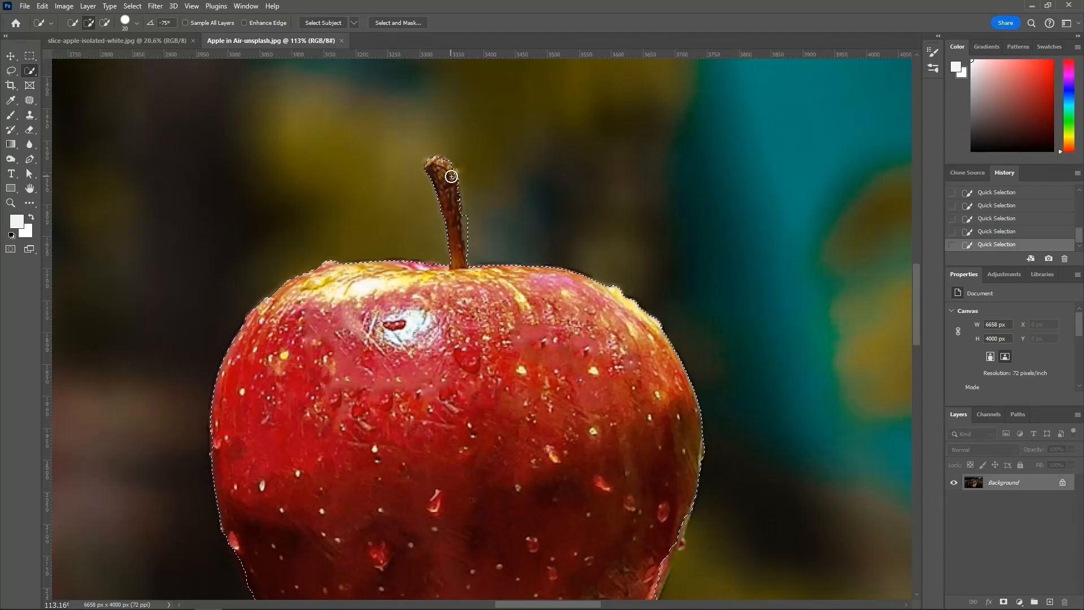
pyautogui.press('alt')
pyautogui.scroll(-10, 472, 235)
pyautogui.scroll(-1, 492, 281)
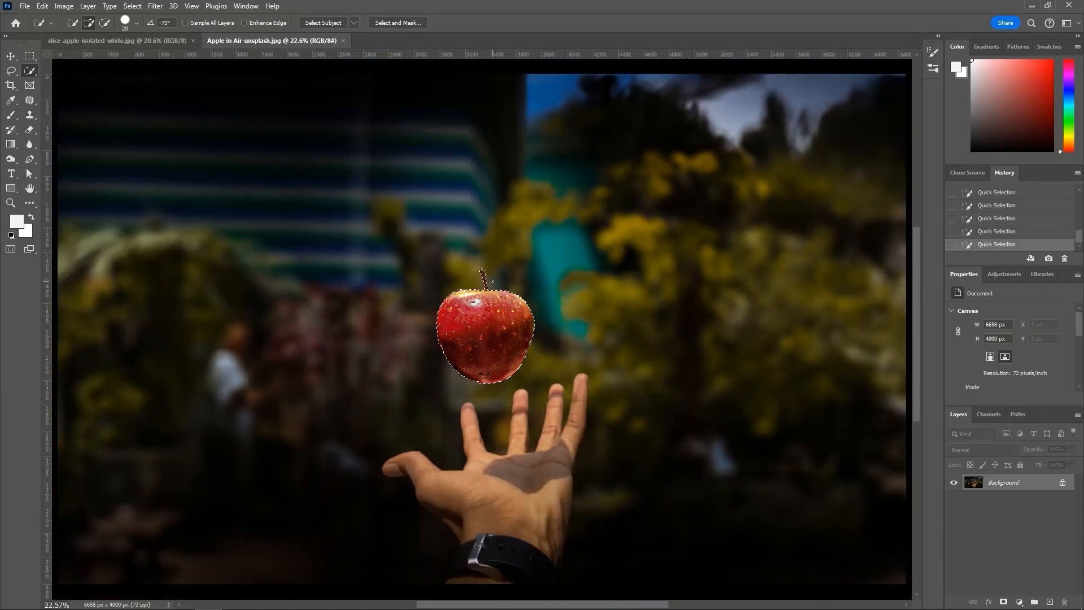
pyautogui.press('v')
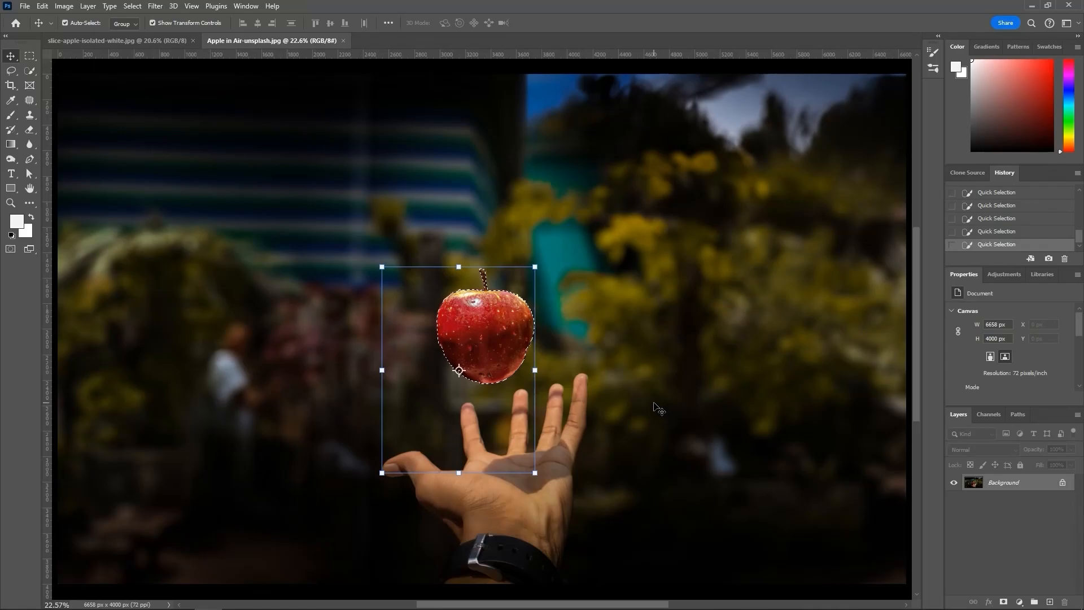
pyautogui.click(30, 70)
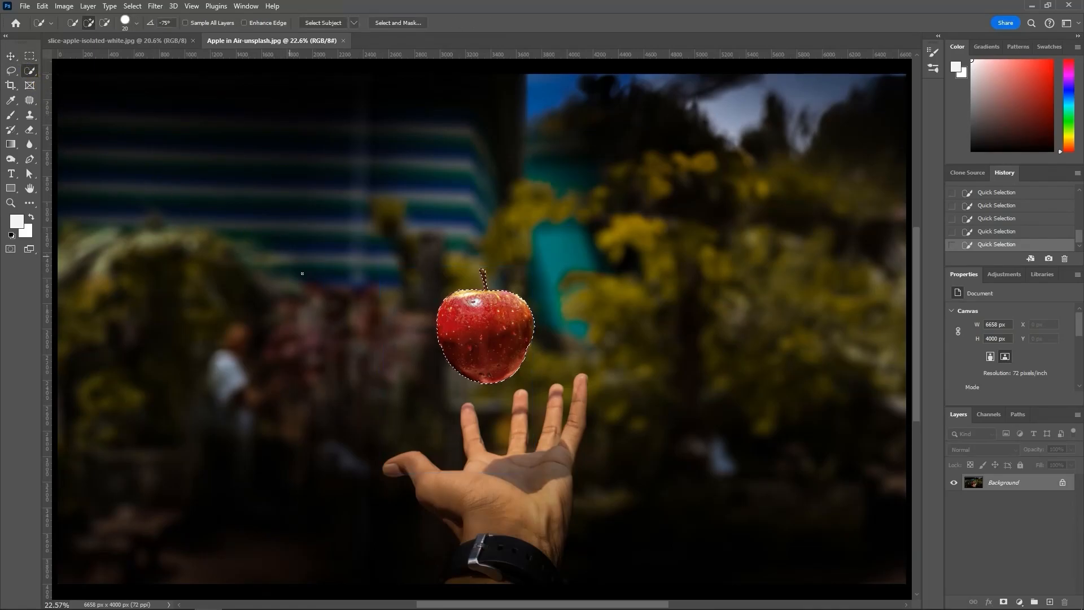
pyautogui.click(386, 428)
pyautogui.moveTo(368, 430); pyautogui.dragTo(510, 480)
pyautogui.hotkey('ctrl', 'z')
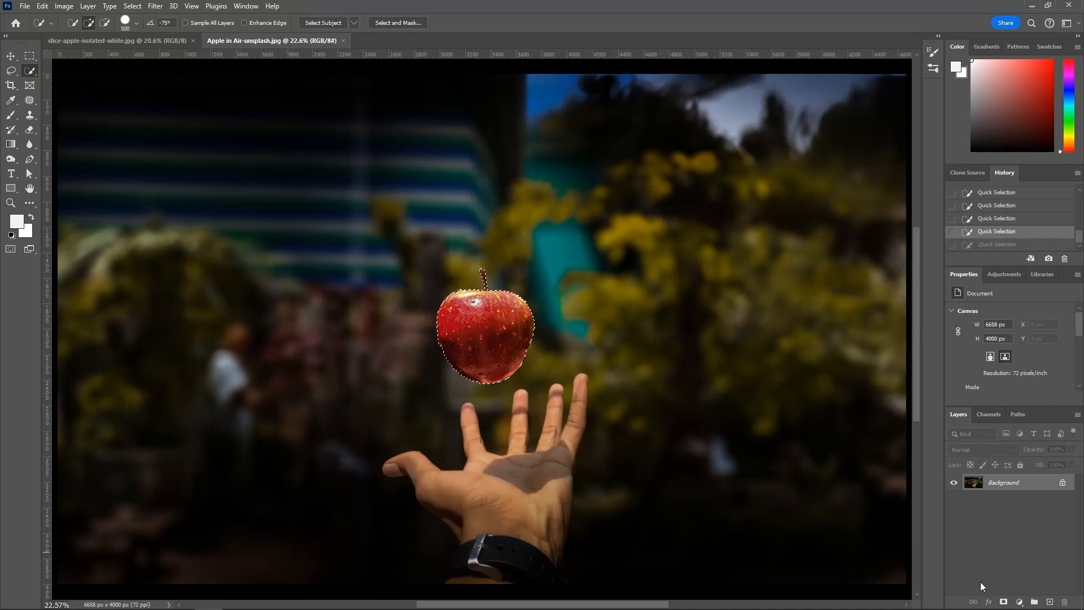
# Step: Duplicate the Background layer and add a layer mask to the copy from the apple selection
pyautogui.moveTo(1032, 487); pyautogui.dragTo(1050, 602)
pyautogui.click(1003, 602)
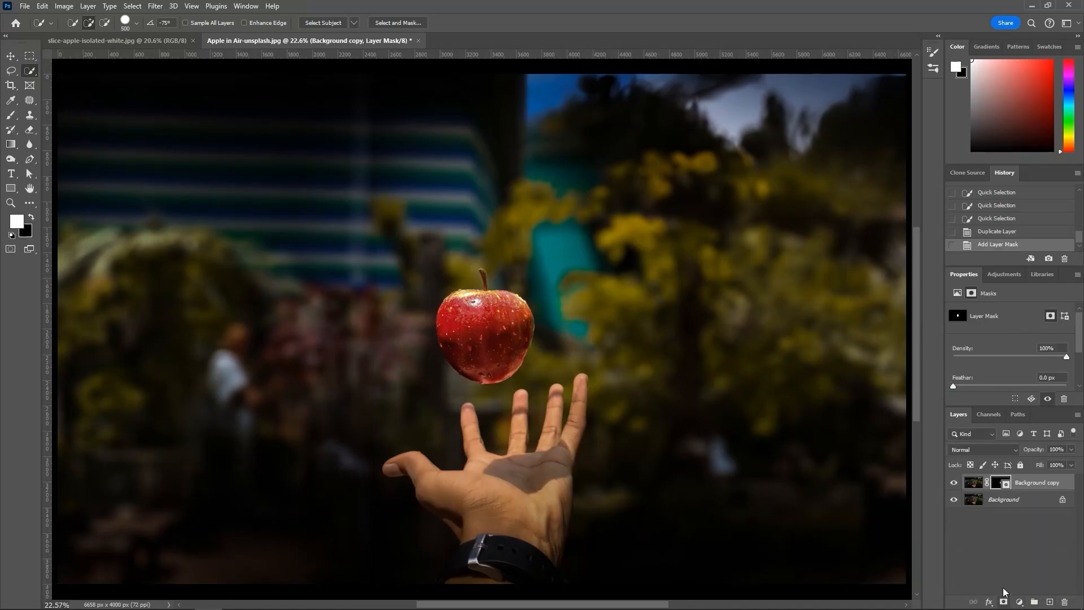
pyautogui.press('v')
pyautogui.click(699, 516)
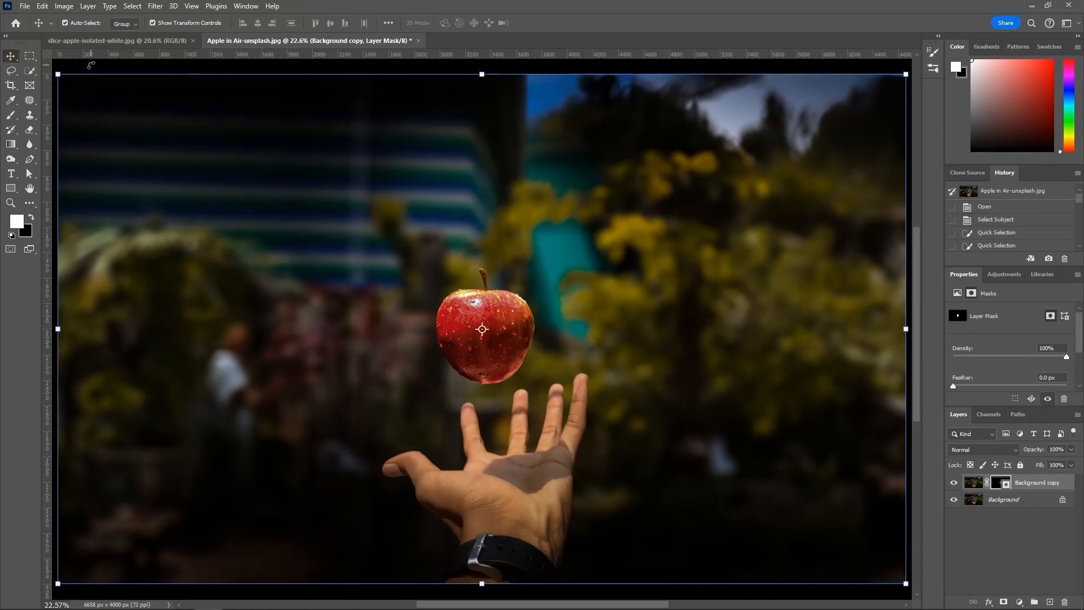
pyautogui.click(1011, 562)
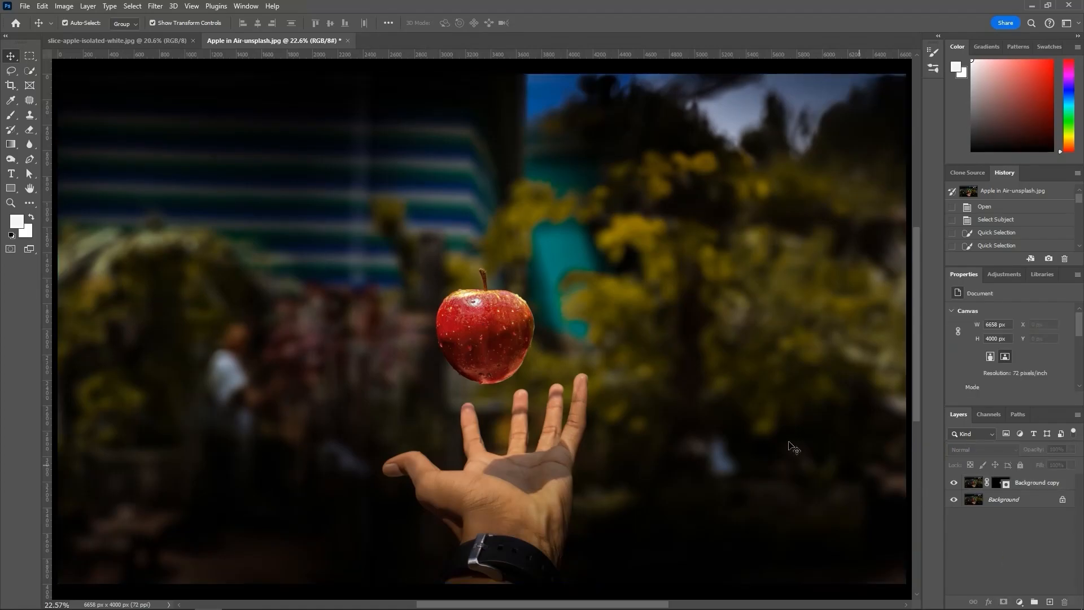
pyautogui.click(477, 326)
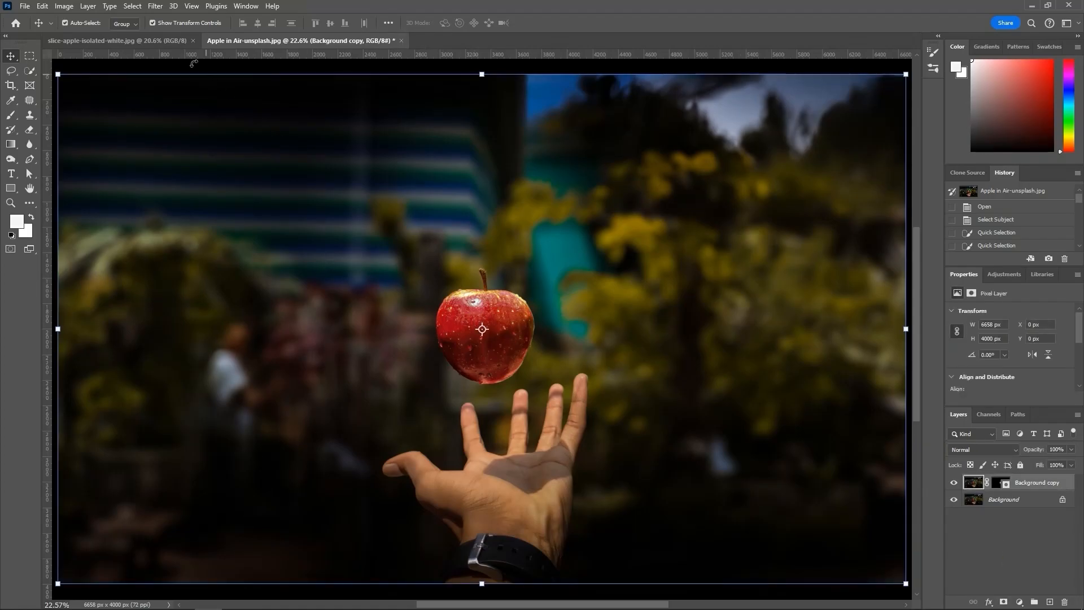
# Step: In slice-apple-isolated-white.jpg, select the apple slice with Select Subject and copy it to a new layer
pyautogui.click(162, 41)
pyautogui.click(31, 73)
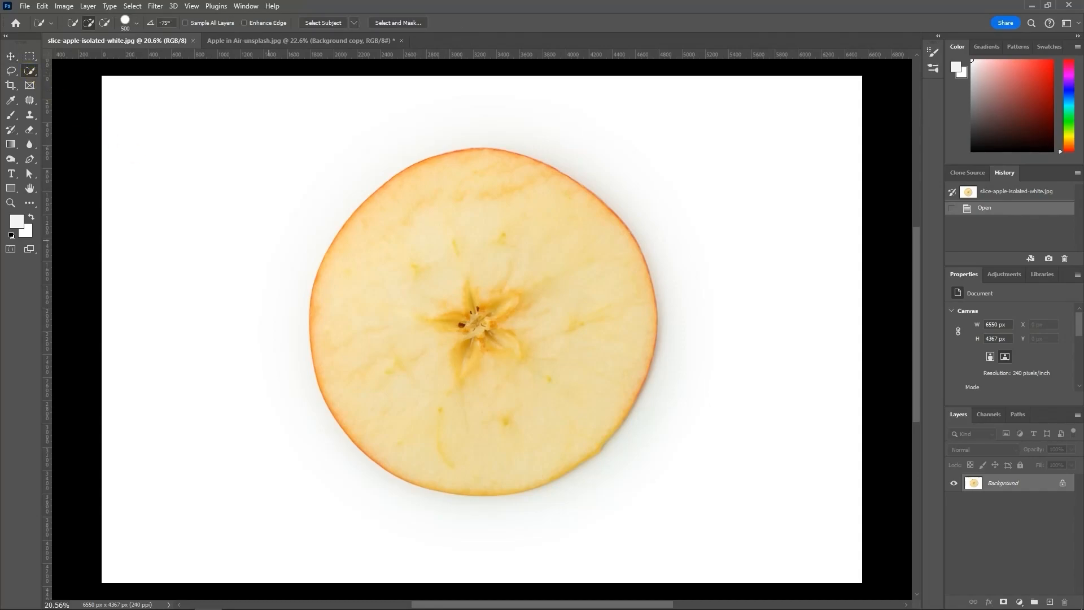
pyautogui.click(323, 22)
pyautogui.hotkey('ctrl', 'j')
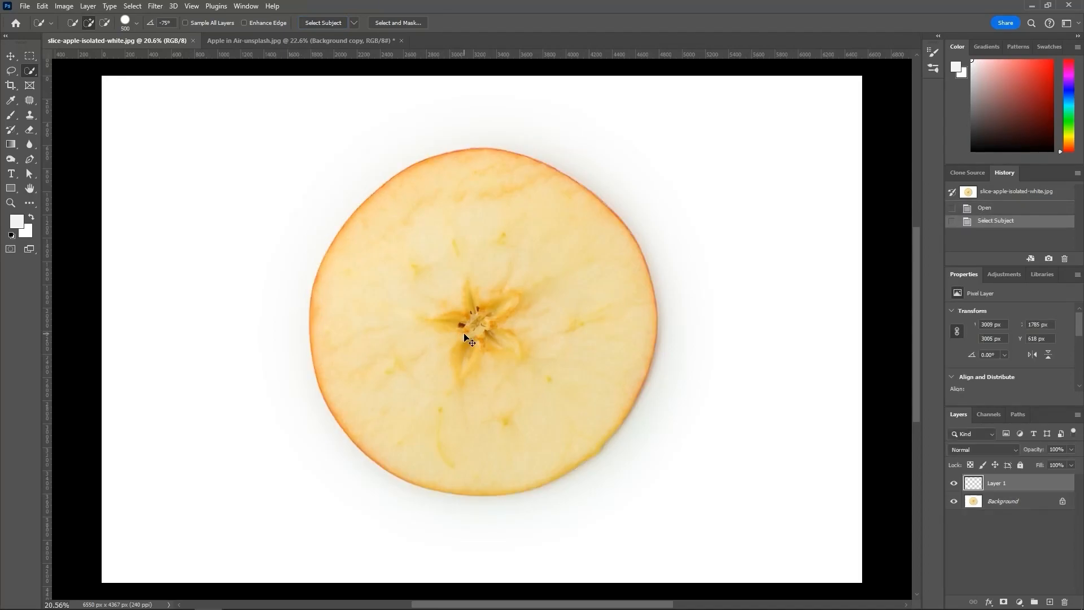
pyautogui.press('v')
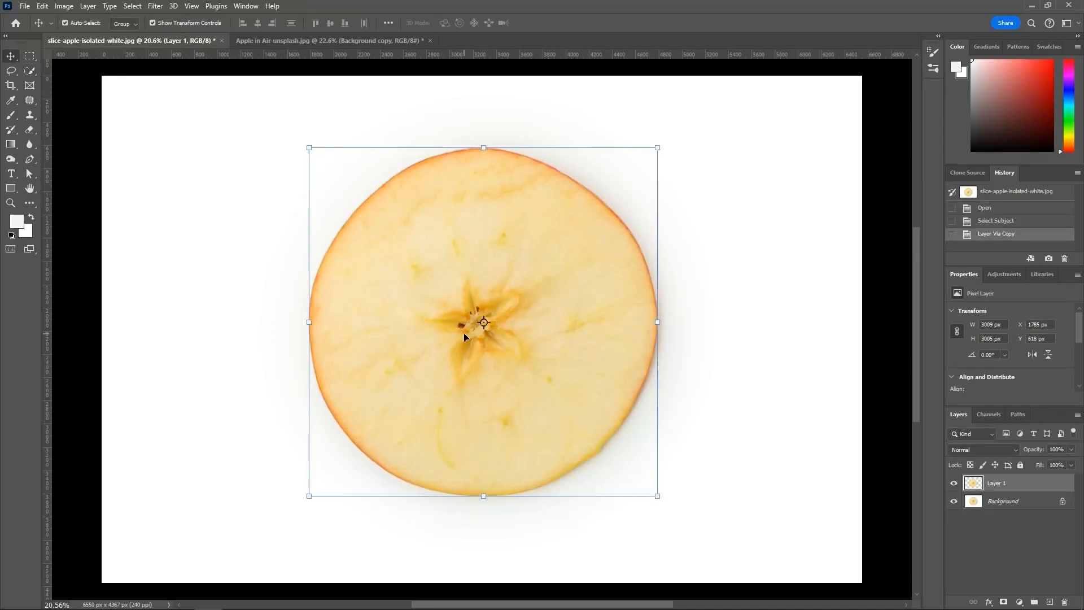
# Step: In Apple in Air-unsplash.jpg, hide the masked apple copy and load its mask as a selection on the Background layer
pyautogui.click(289, 37)
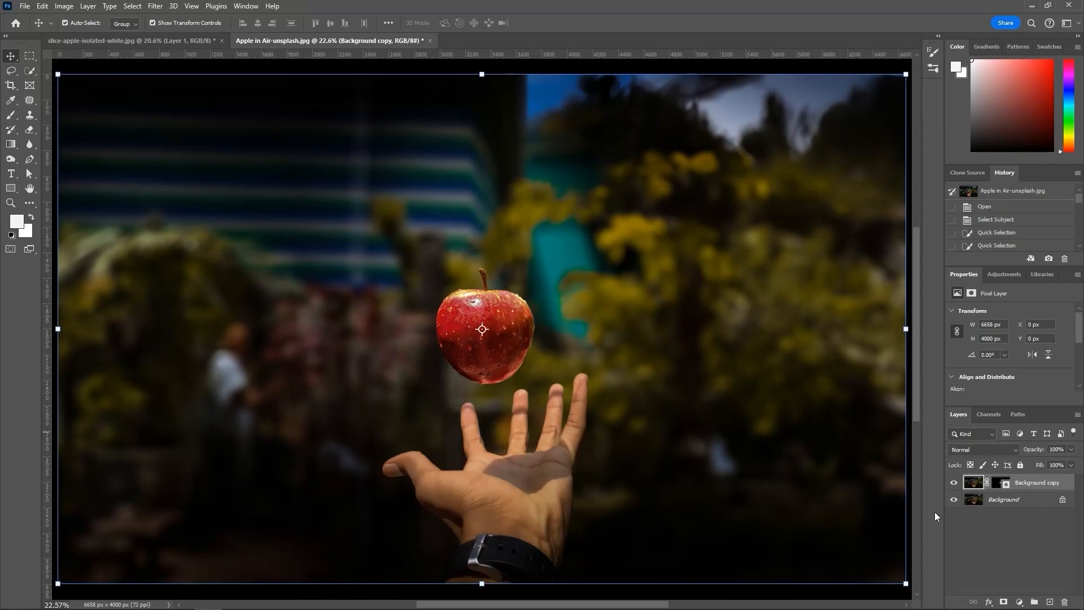
pyautogui.click(1043, 484)
pyautogui.click(998, 489)
pyautogui.click(1015, 547)
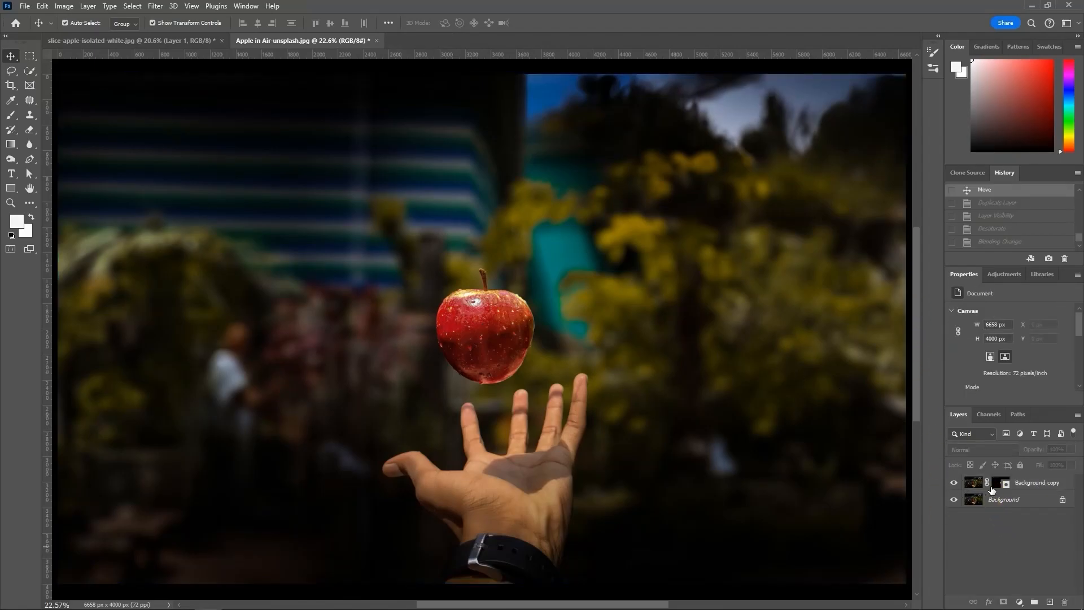
pyautogui.click(996, 486)
pyautogui.click(997, 544)
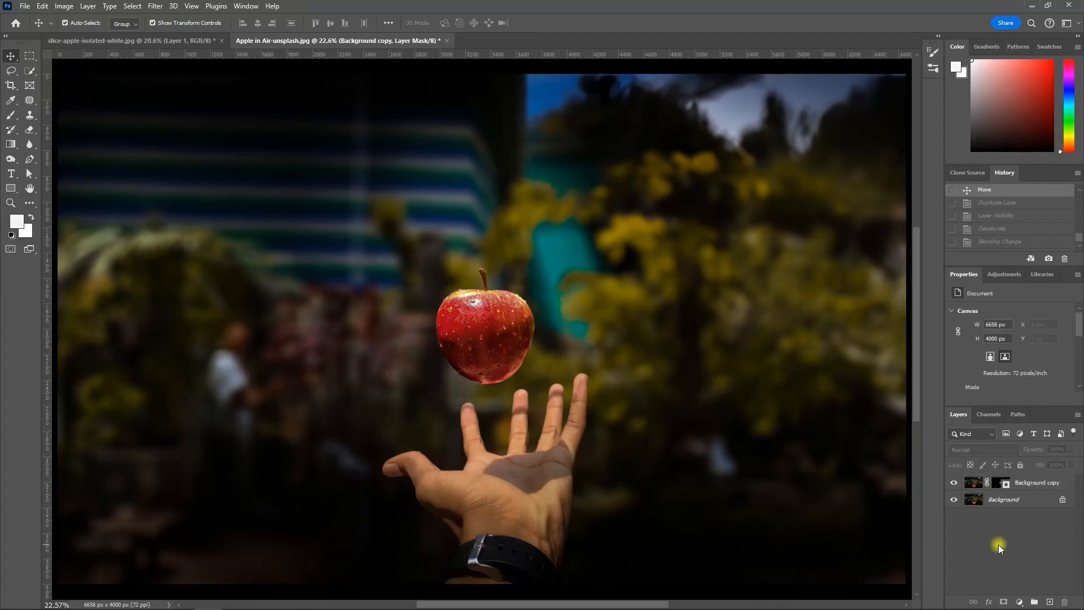
pyautogui.click(999, 498)
pyautogui.click(953, 482)
pyautogui.keyDown('ctrl'); pyautogui.click(1000, 483); pyautogui.keyUp('ctrl')
# Step: Expand the apple selection by 25 pixels
pyautogui.click(155, 6)
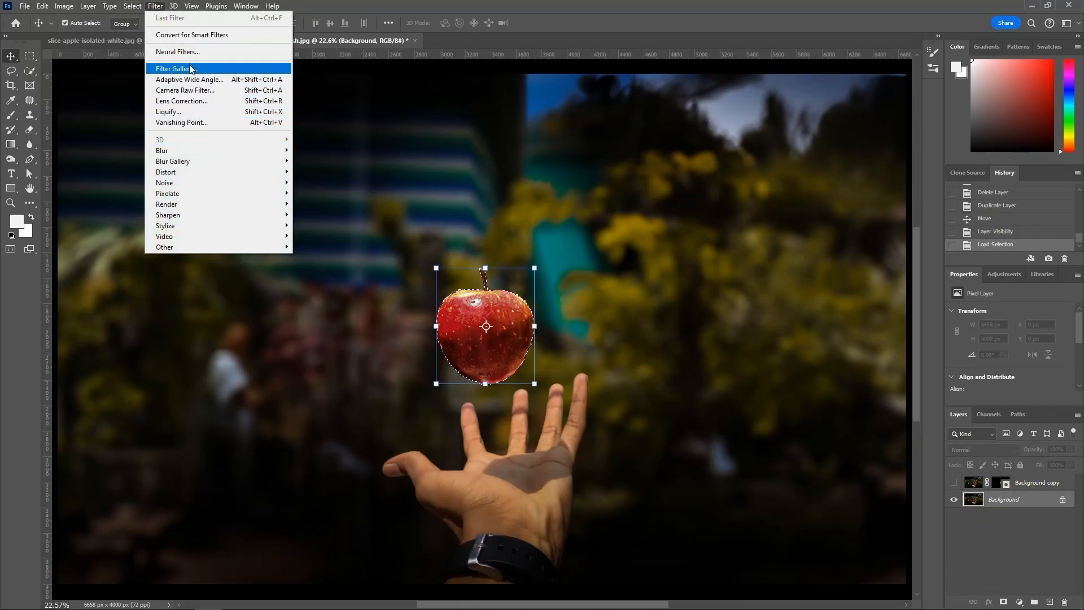
pyautogui.click(132, 6)
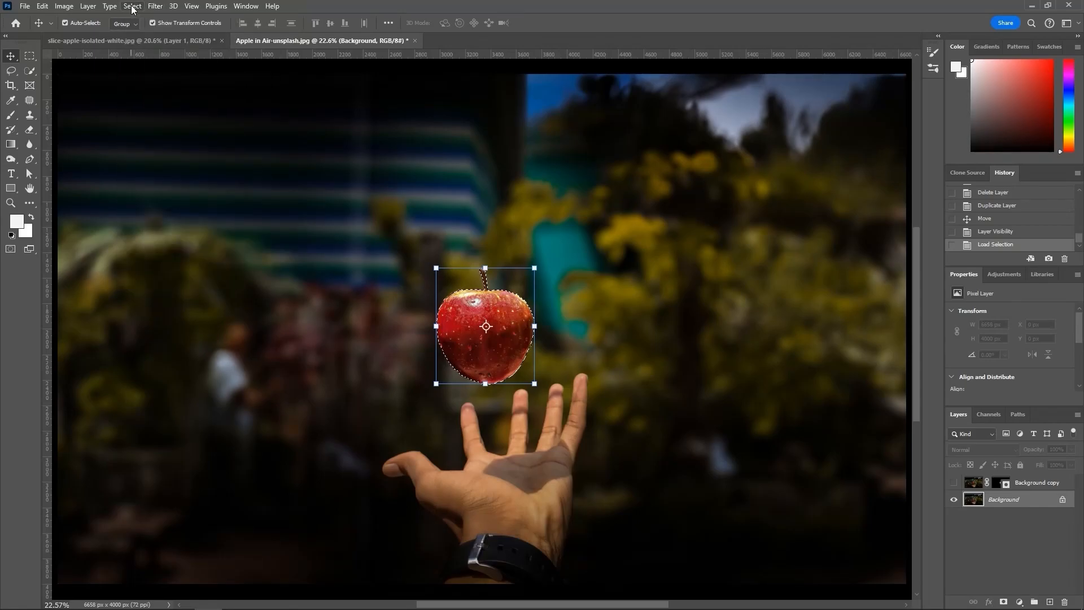
pyautogui.click(132, 7)
pyautogui.moveTo(189, 175)
pyautogui.click(269, 194)
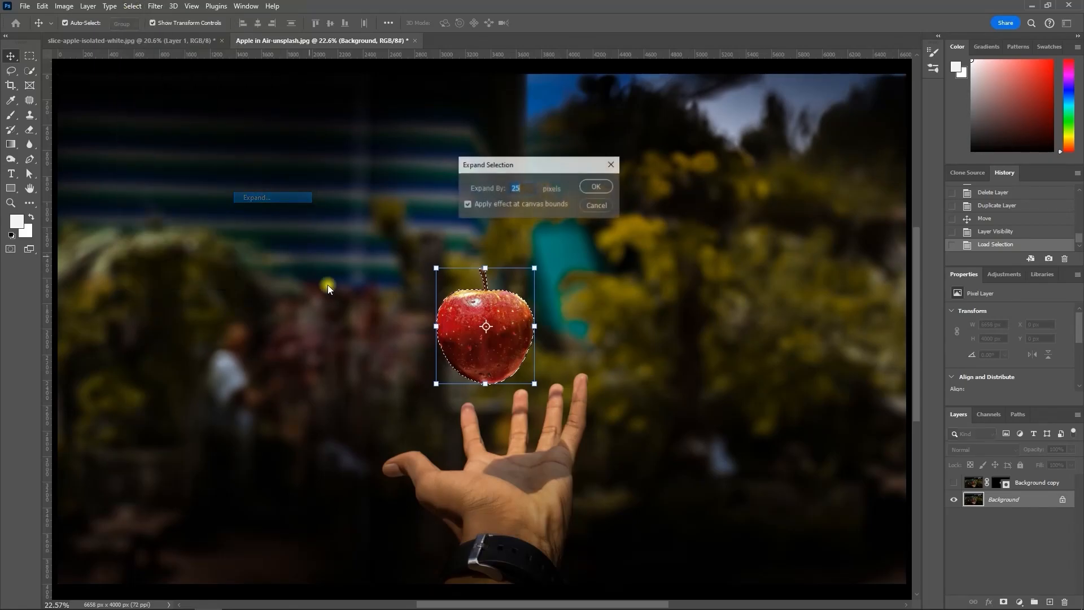
pyautogui.click(597, 187)
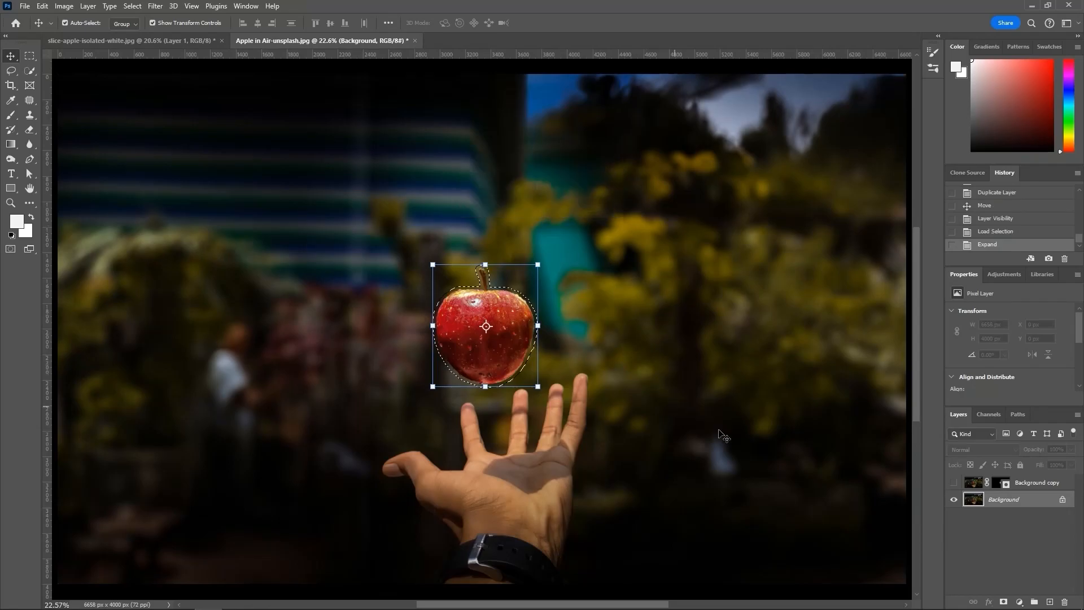
# Step: Remove the apple from the Background layer with a Content-Aware fill at 100% opacity in Normal mode, and deselect
pyautogui.click(62, 7)
pyautogui.moveTo(44, 8)
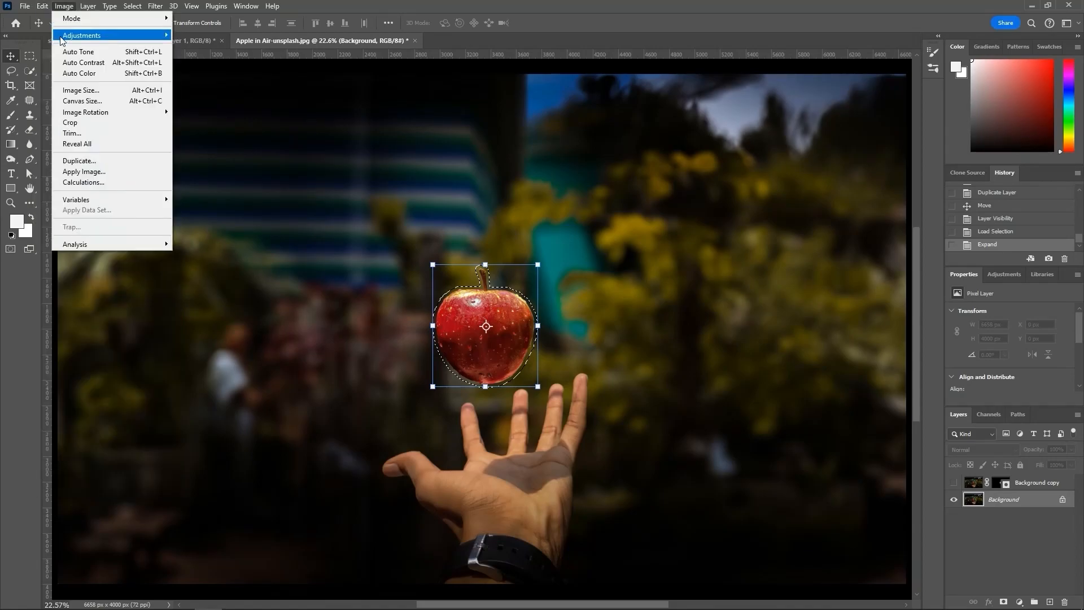
pyautogui.click(66, 185)
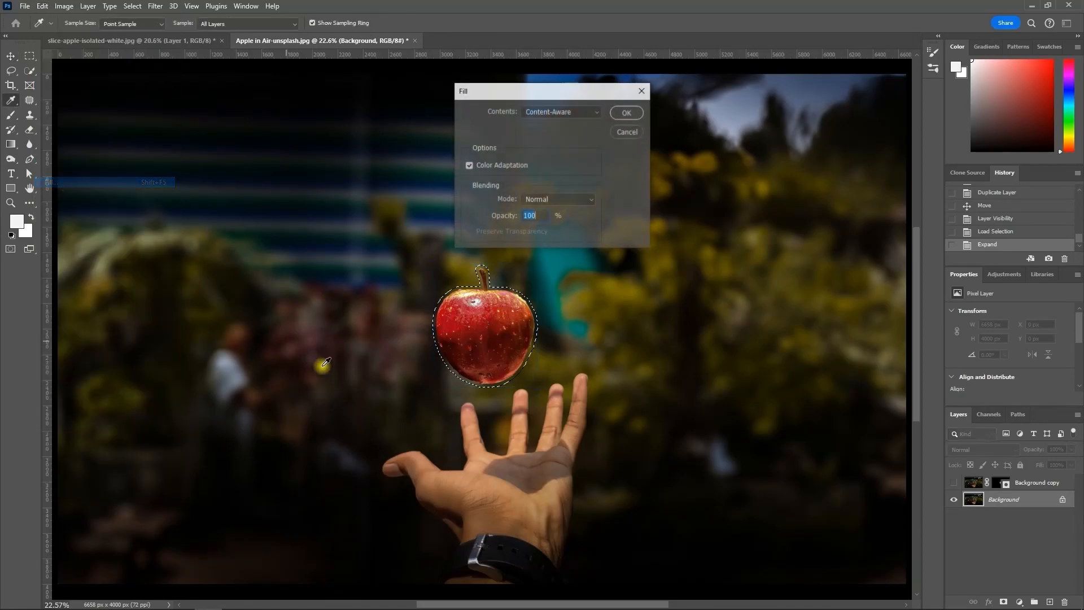
pyautogui.click(627, 111)
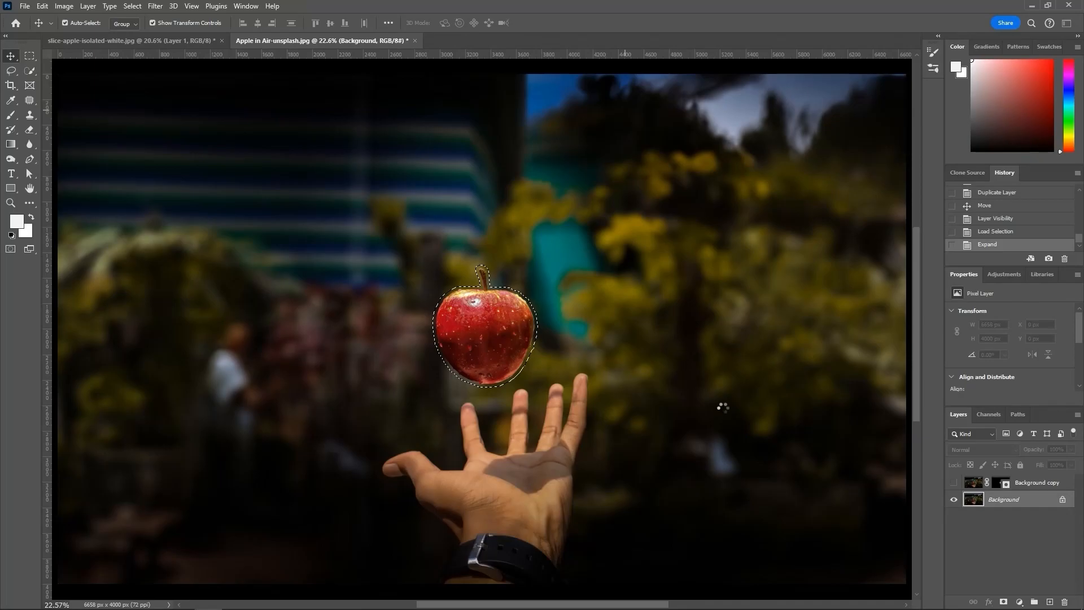
pyautogui.hotkey('ctrl', 'd')
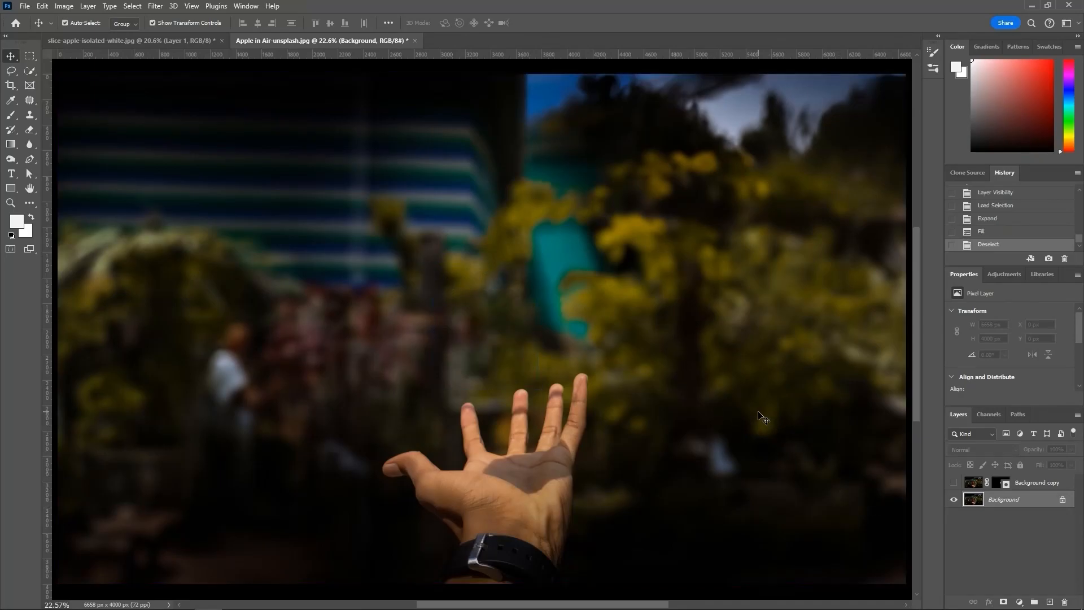
# Step: Show the masked apple layer, duplicate it, and hide the original Background copy
pyautogui.click(989, 532)
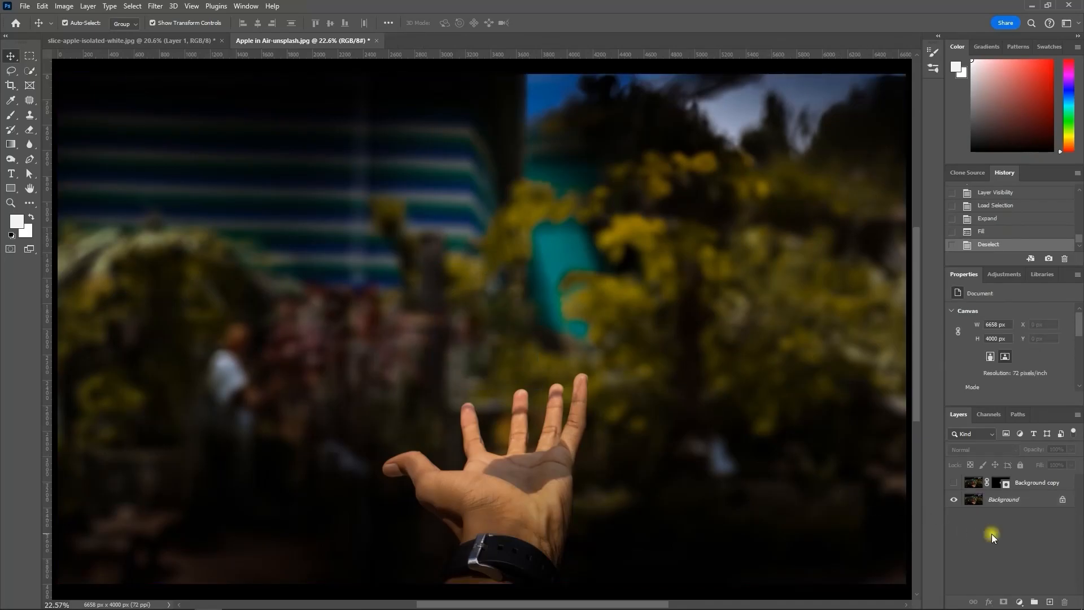
pyautogui.click(954, 482)
pyautogui.moveTo(1032, 493); pyautogui.dragTo(1050, 601)
pyautogui.click(954, 499)
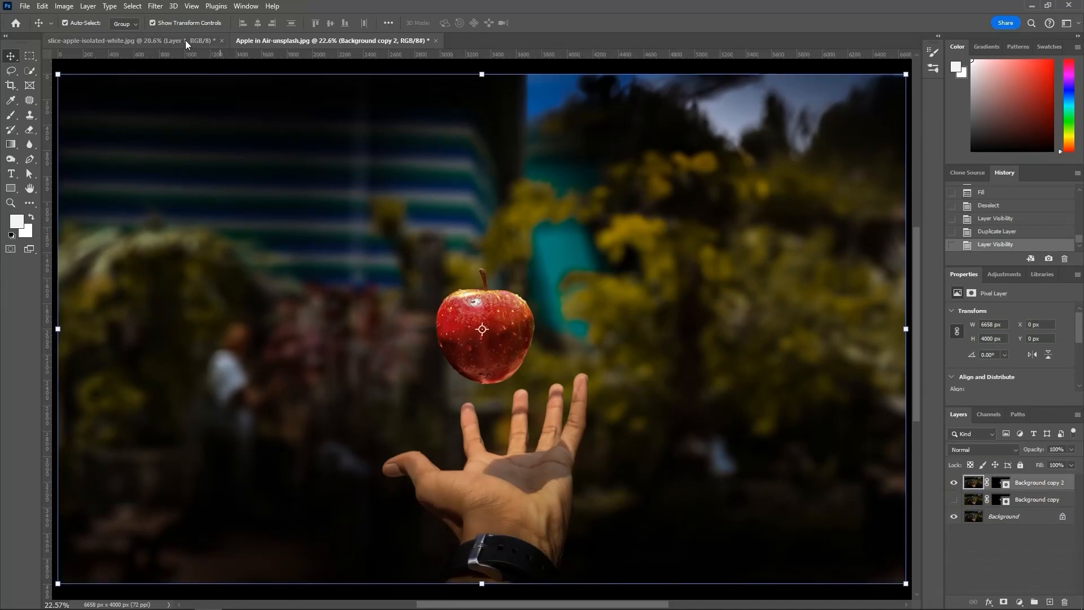
# Step: Desaturate the Background copy 2 apple layer and set its blend mode to Screen
pyautogui.click(64, 6)
pyautogui.moveTo(73, 35)
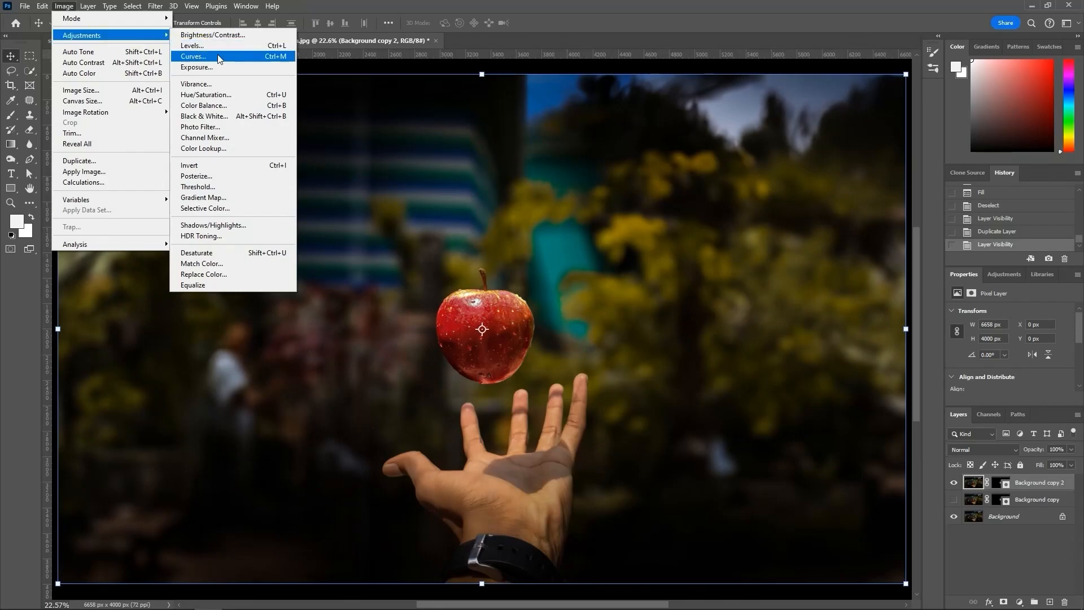
pyautogui.click(214, 258)
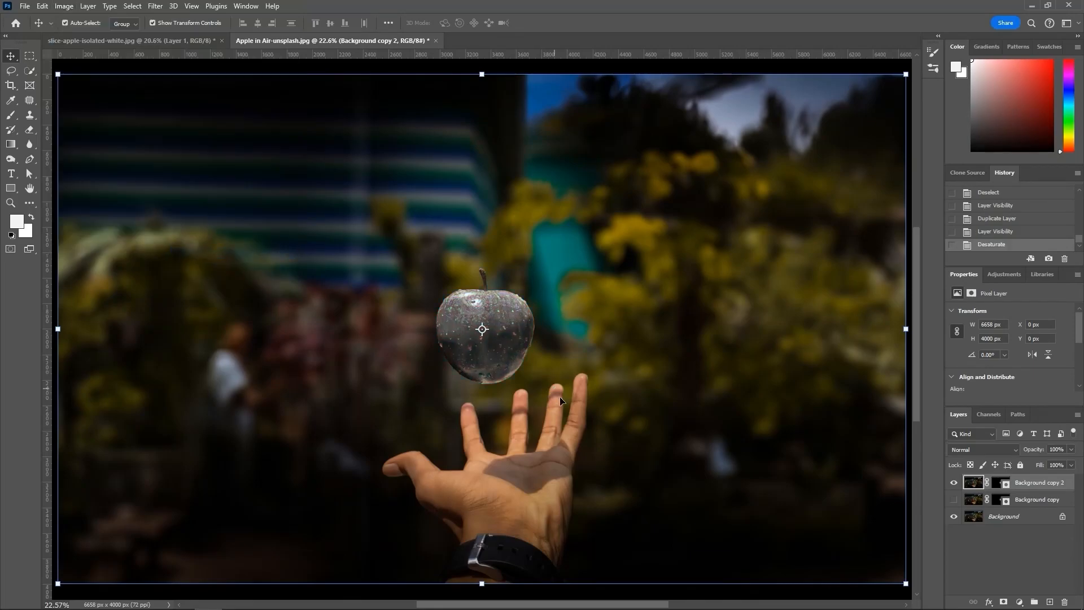
pyautogui.click(990, 452)
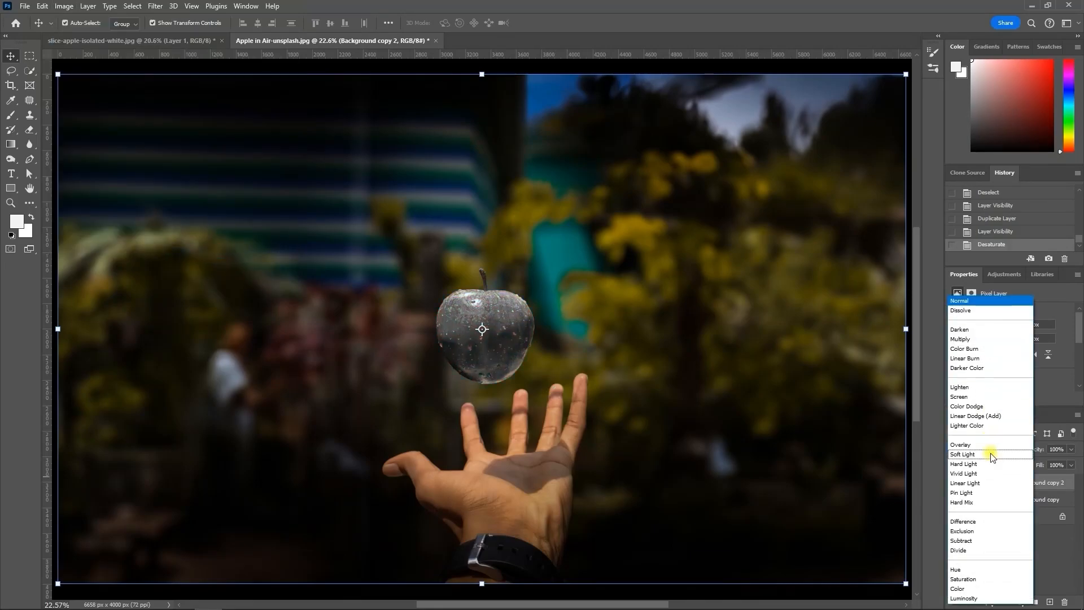
pyautogui.click(967, 397)
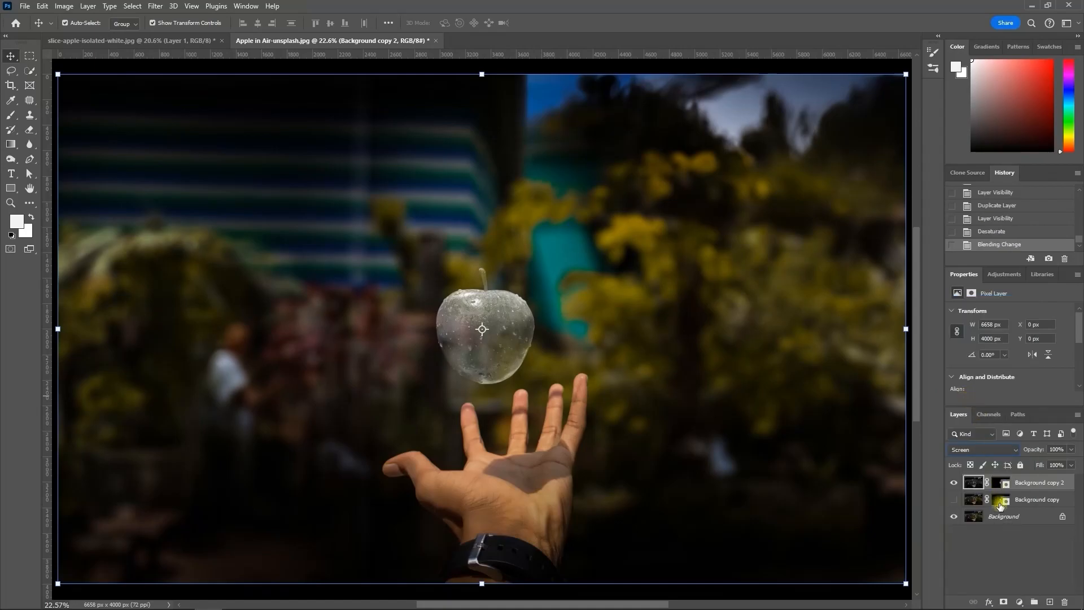
# Step: In the Background copy 2 blending options, split the underlying layer's black Blend If slider to 0 / 43
pyautogui.doubleClick(1068, 484)
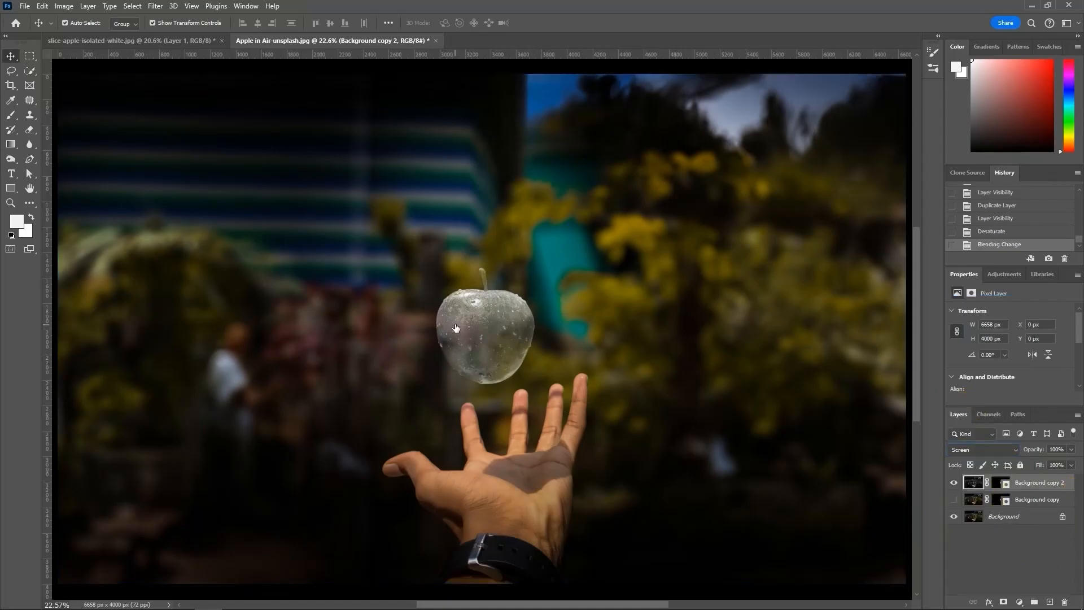
pyautogui.moveTo(747, 448); pyautogui.dragTo(765, 446)
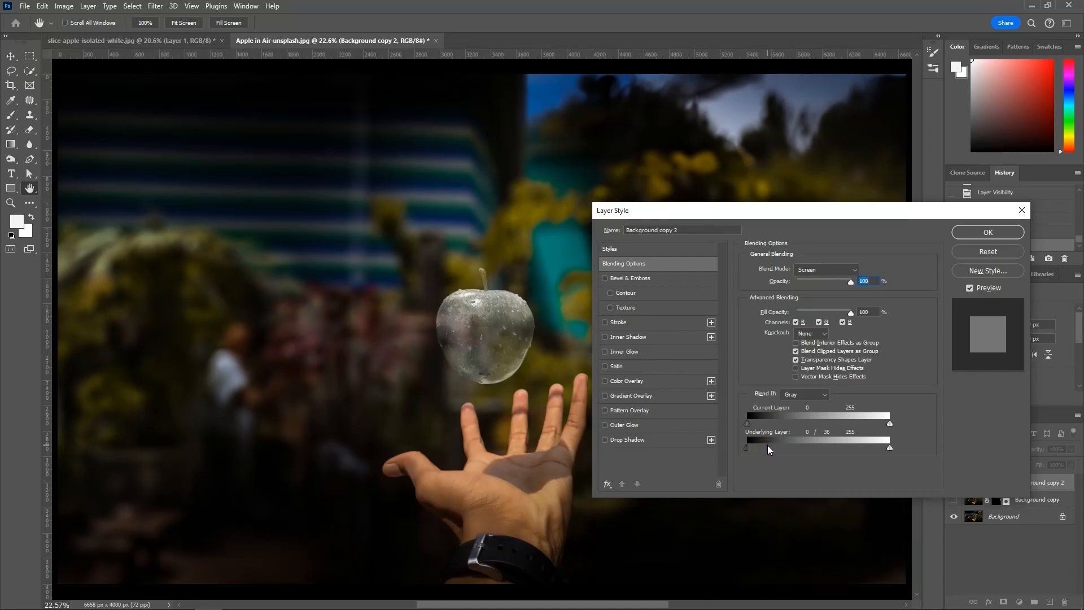
pyautogui.moveTo(766, 448); pyautogui.dragTo(771, 447)
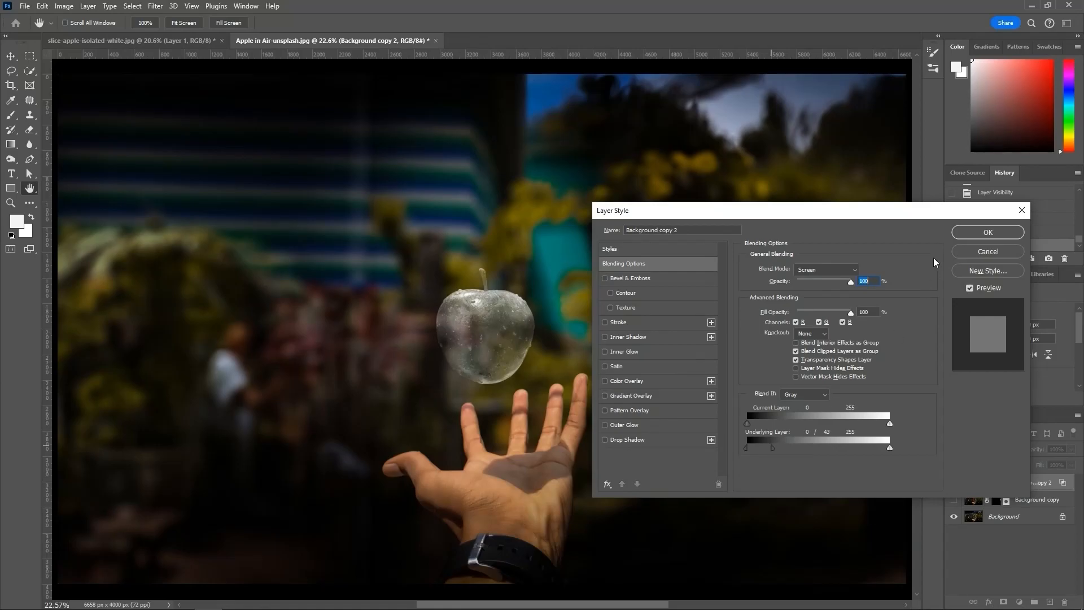
pyautogui.click(960, 233)
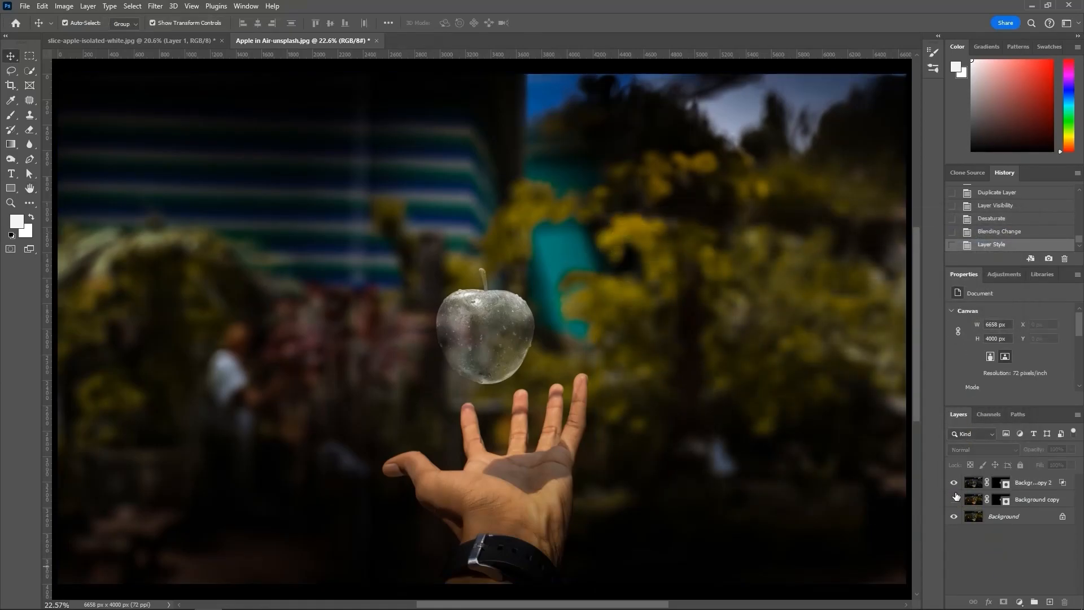
# Step: Paint black on the Background copy 2 layer mask to hide the lower half of the glass apple with a straight horizontal cut
pyautogui.click(999, 483)
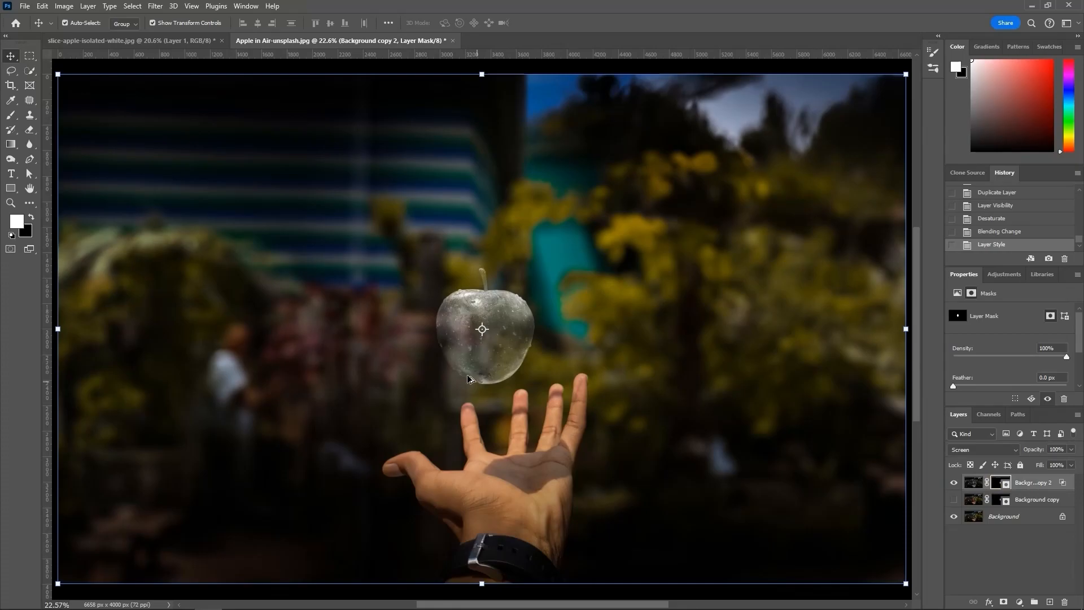
pyautogui.scroll(5, 482, 342)
pyautogui.moveTo(472, 368); pyautogui.dragTo(446, 425)
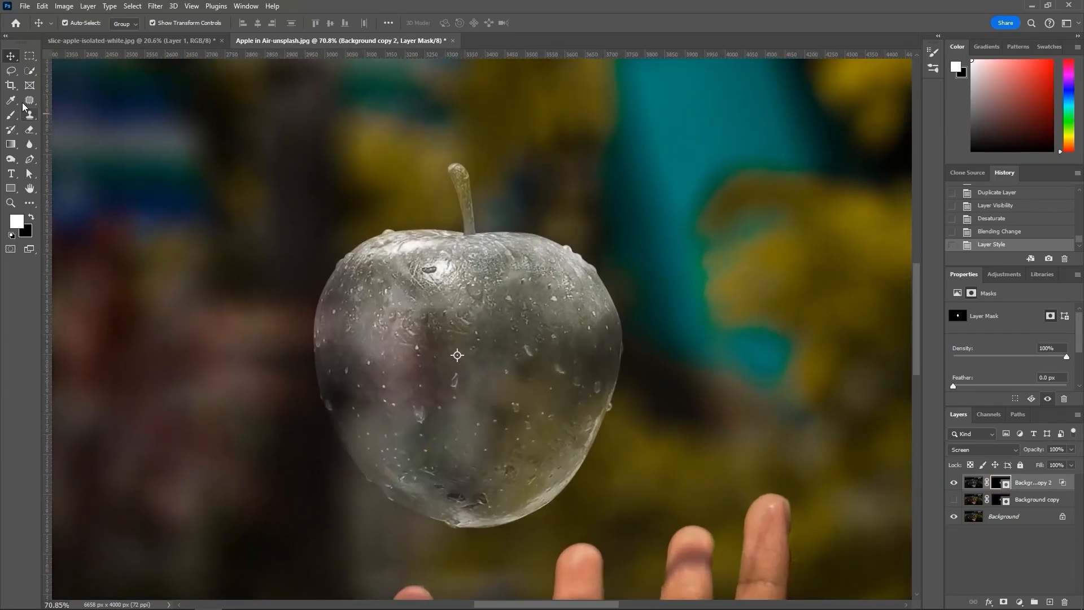
pyautogui.click(28, 73)
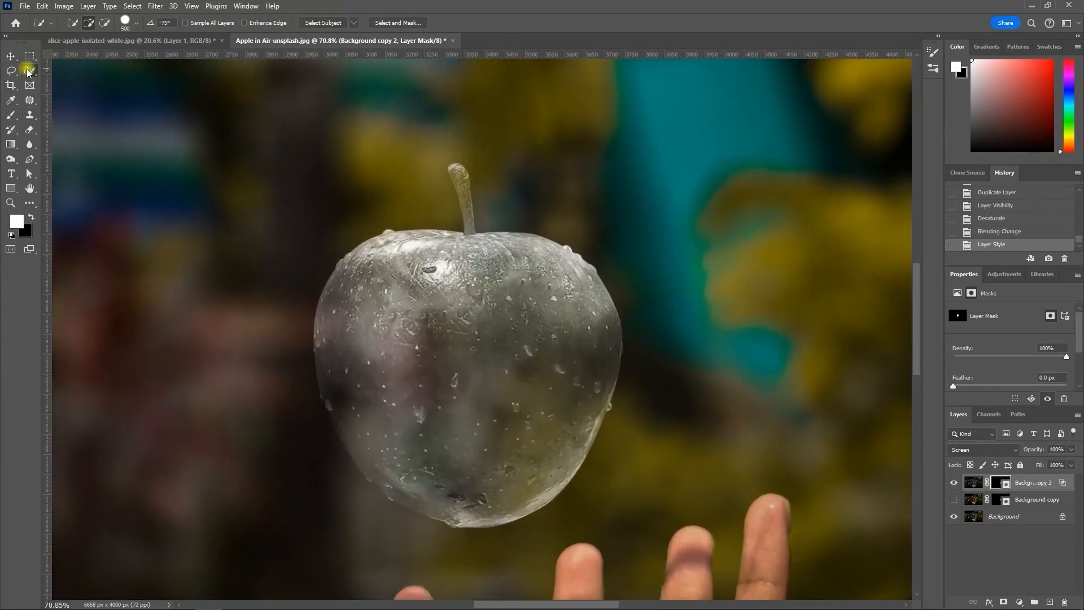
pyautogui.click(11, 116)
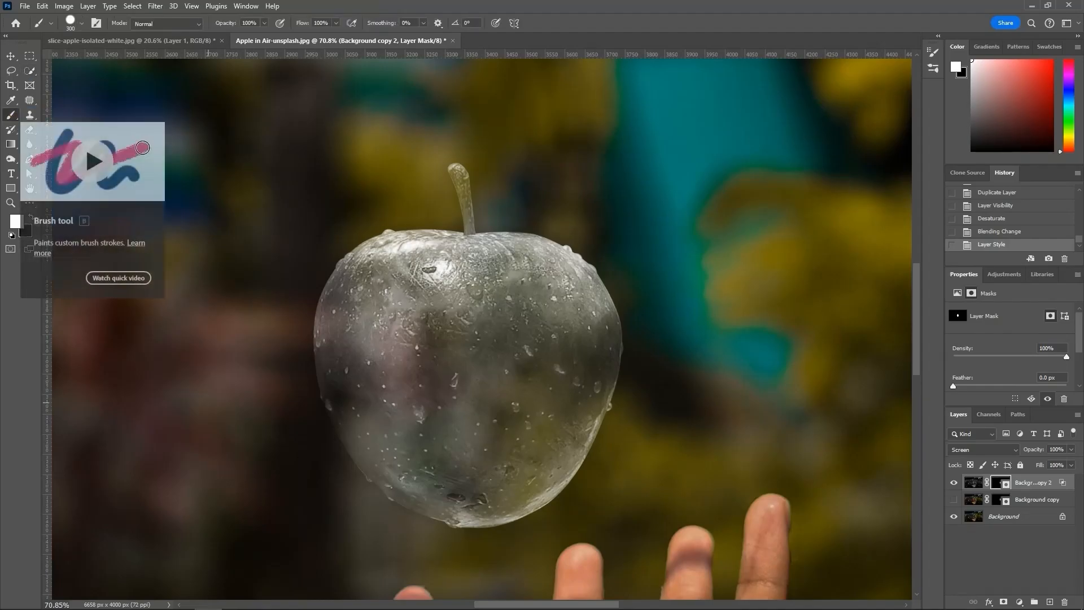
pyautogui.scroll(-2, 329, 433)
pyautogui.scroll(-2, 329, 433)
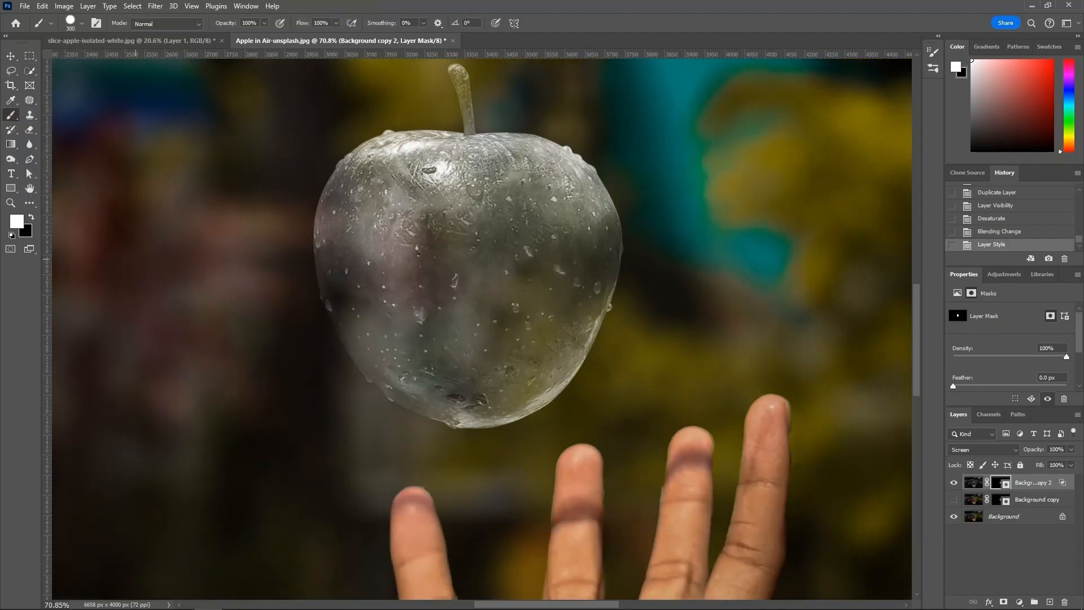
pyautogui.click(31, 217)
pyautogui.click(296, 343)
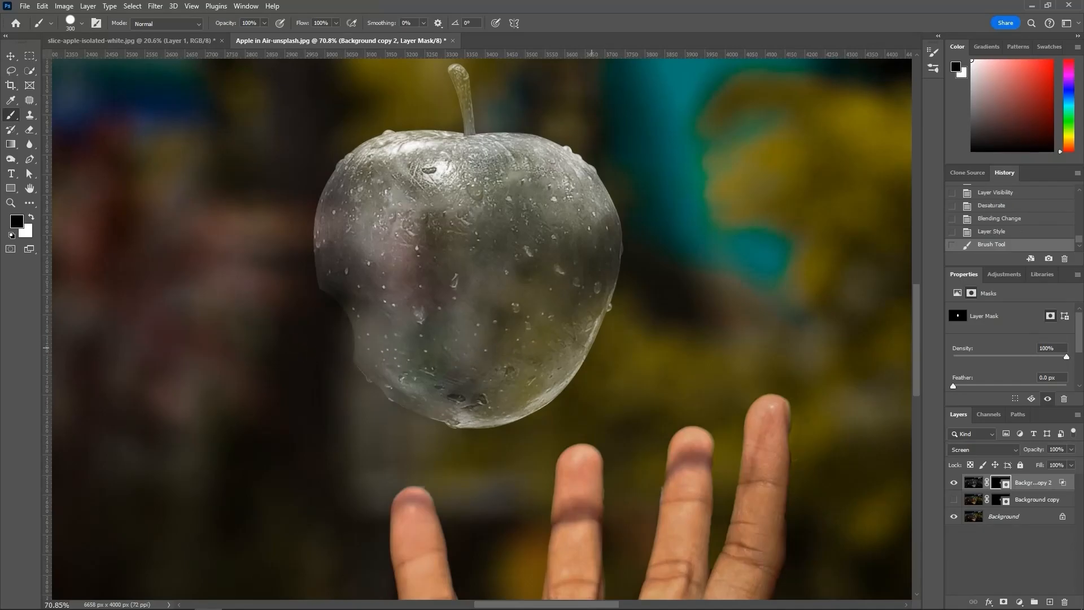
pyautogui.keyDown('shift'); pyautogui.click(621, 356); pyautogui.keyUp('shift')
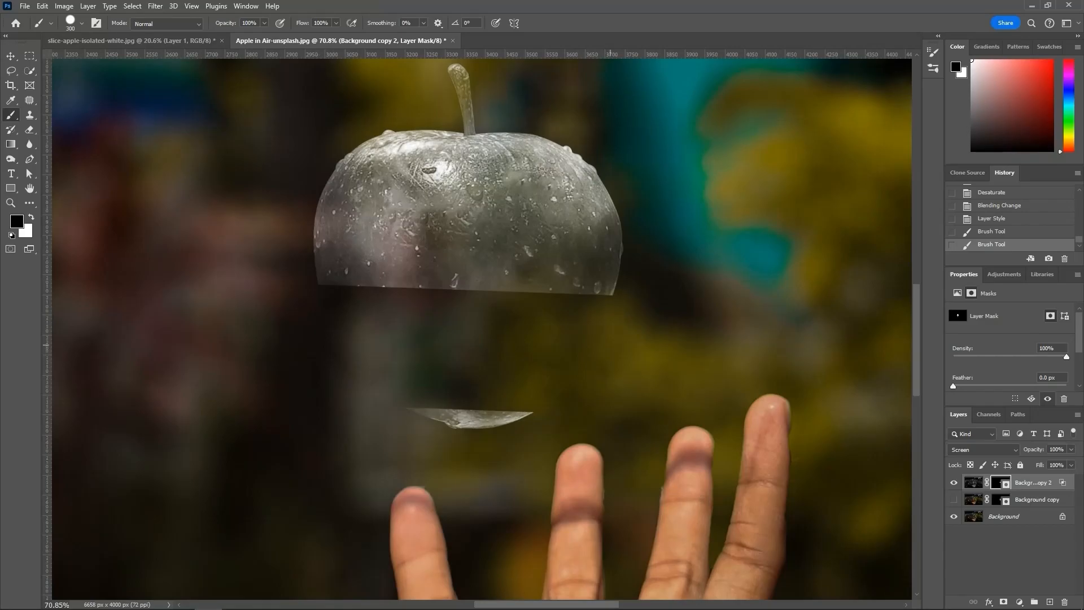
pyautogui.click(612, 346)
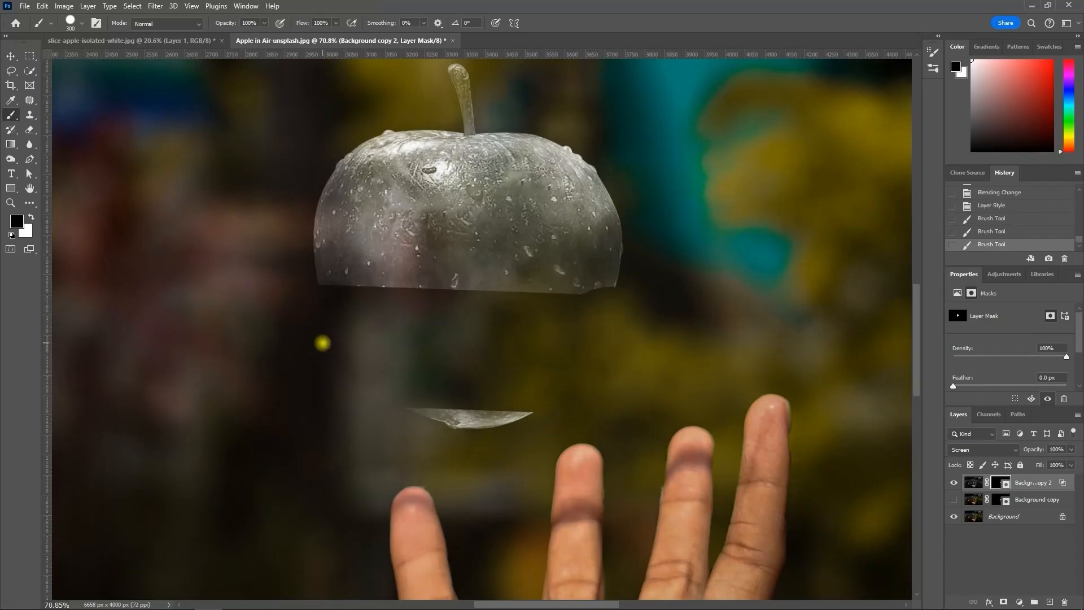
pyautogui.keyDown('shift'); pyautogui.click(323, 343); pyautogui.keyUp('shift')
pyautogui.moveTo(435, 429)
pyautogui.mouseDown()
pyautogui.moveTo(522, 425)
pyautogui.moveTo(517, 435)
pyautogui.mouseUp()
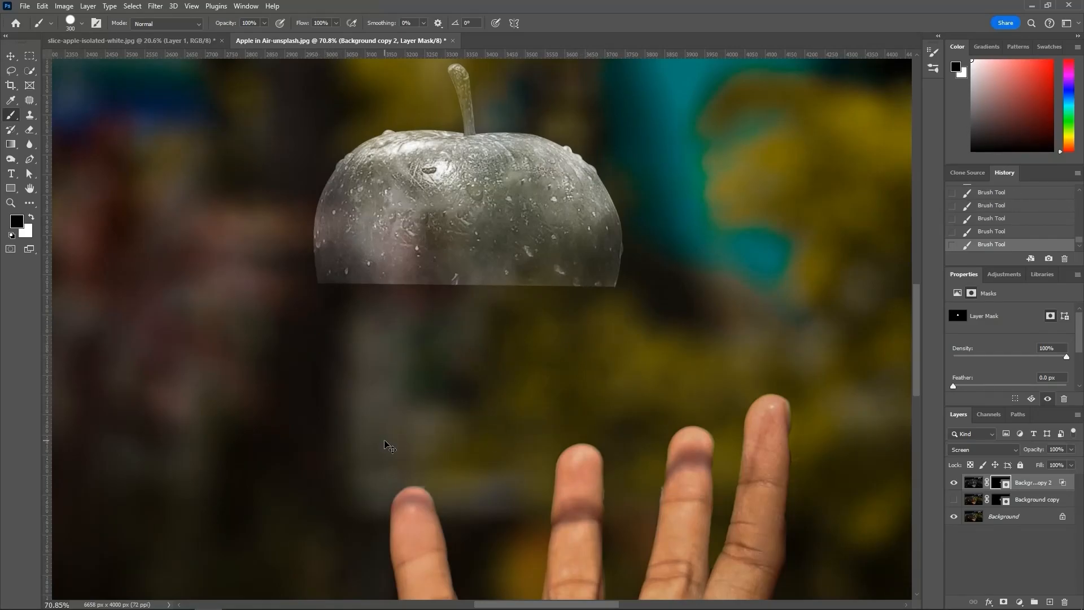
pyautogui.press('v')
pyautogui.hotkey('ctrl', '0')
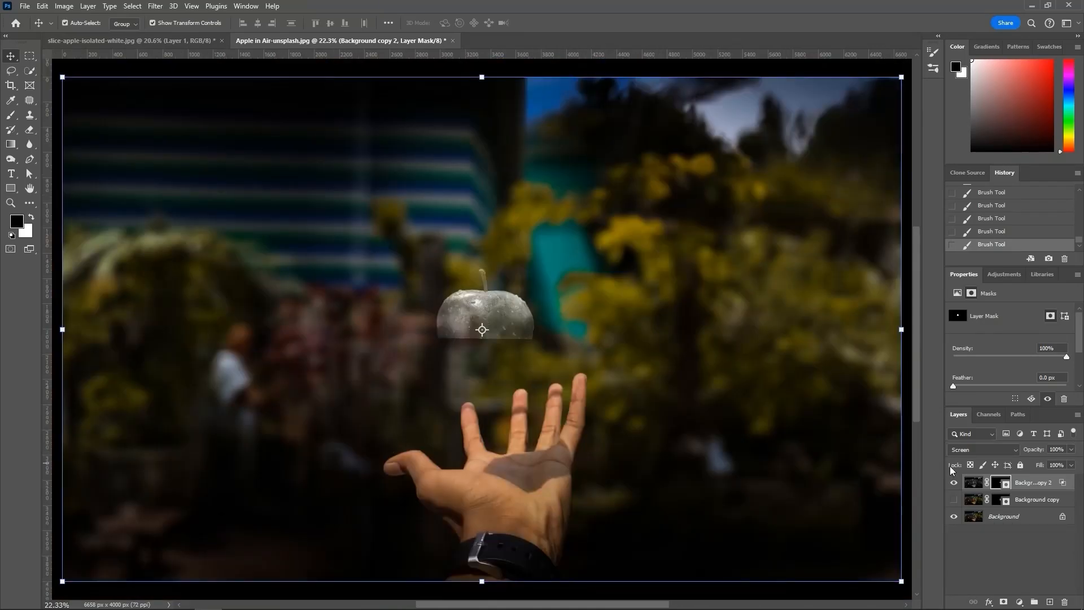
# Step: Show the Background copy layer, load the Background copy 2 mask as a selection, and target the Background copy mask
pyautogui.click(954, 499)
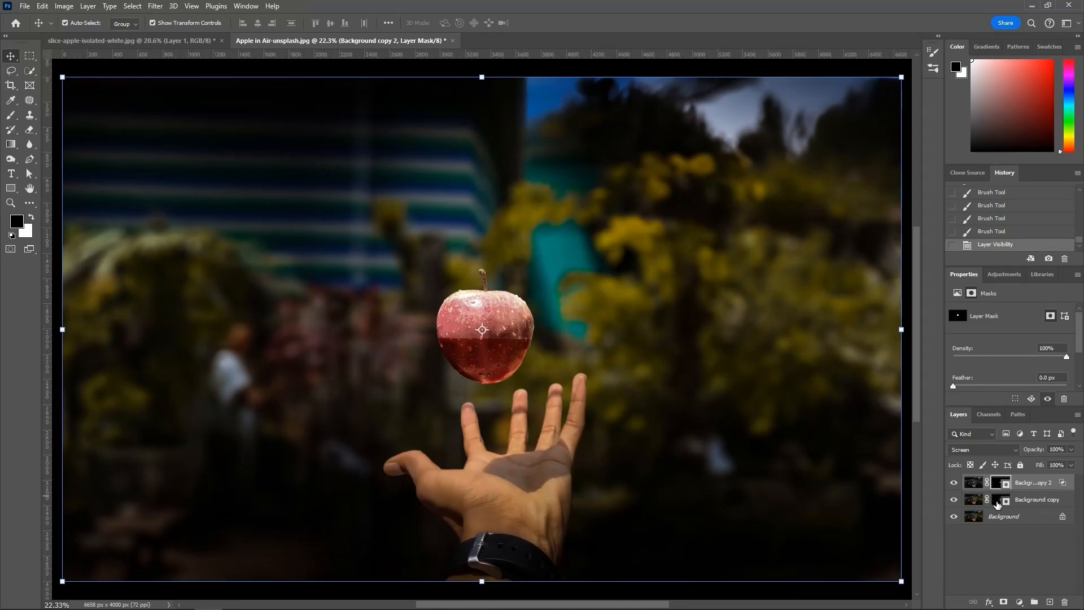
pyautogui.keyDown('ctrl'); pyautogui.click(998, 484); pyautogui.keyUp('ctrl')
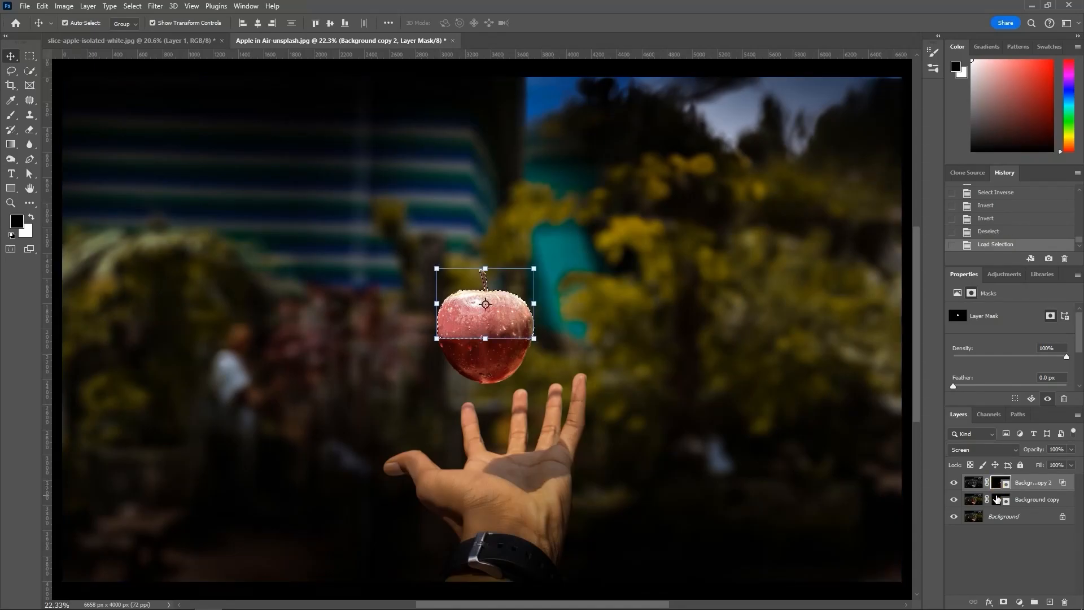
pyautogui.click(997, 500)
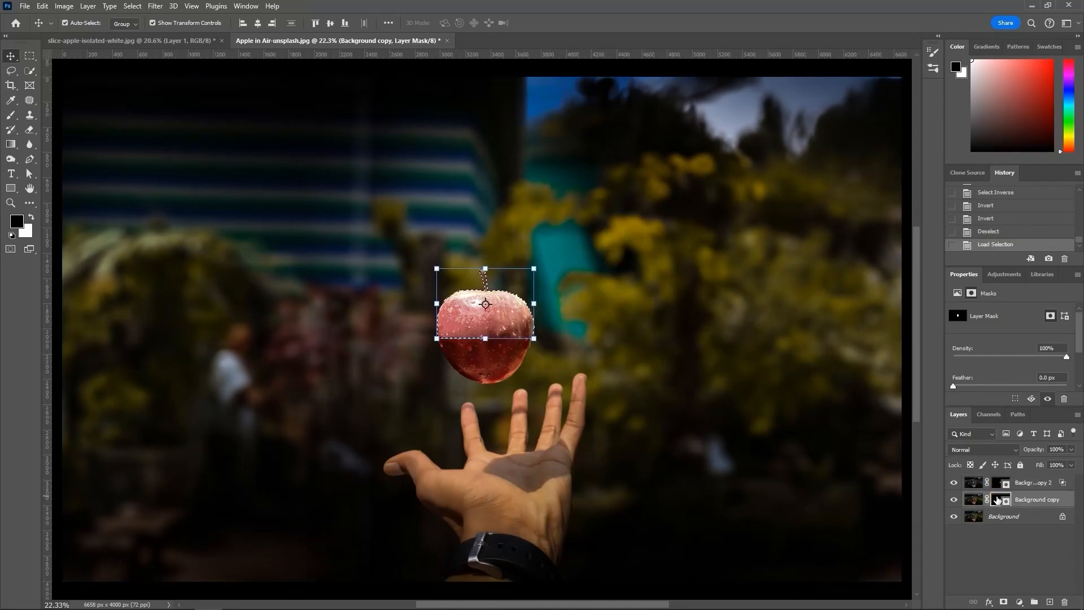
pyautogui.hotkey('alt', 'i')
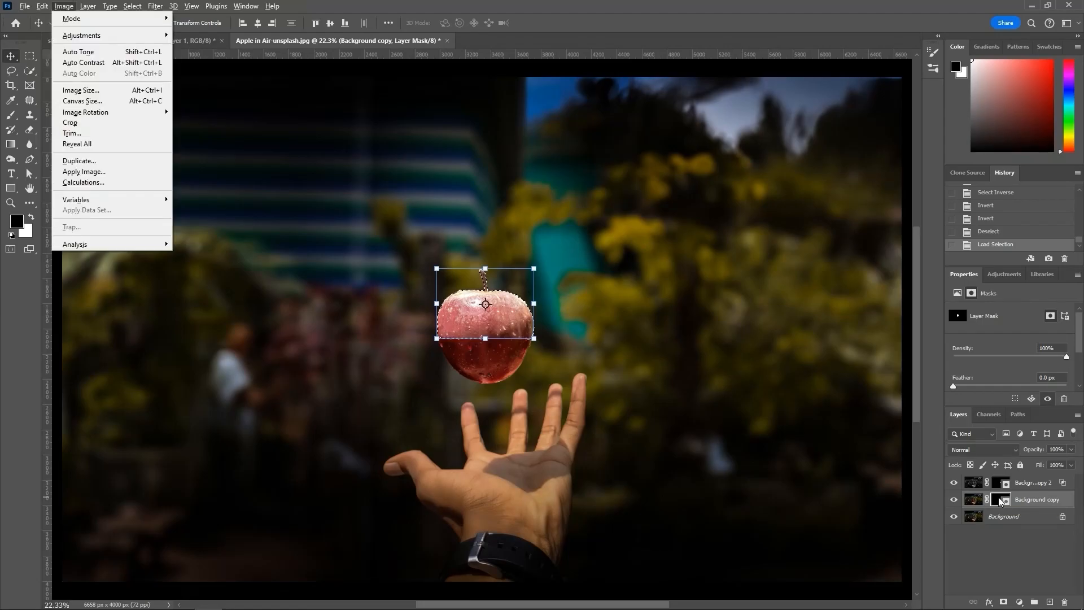
pyautogui.press('Escape')
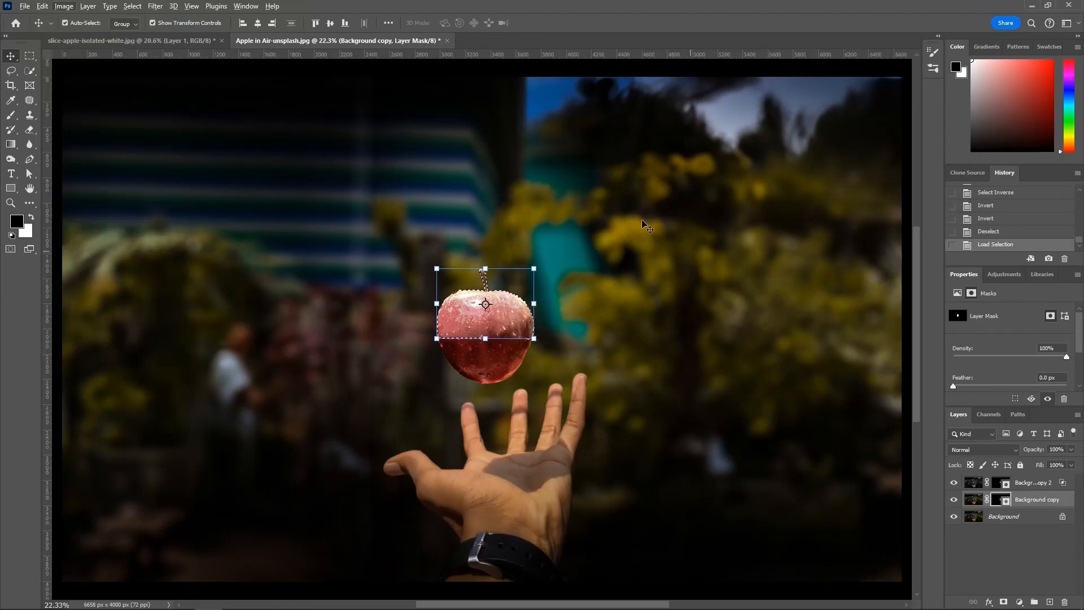
pyautogui.click(133, 6)
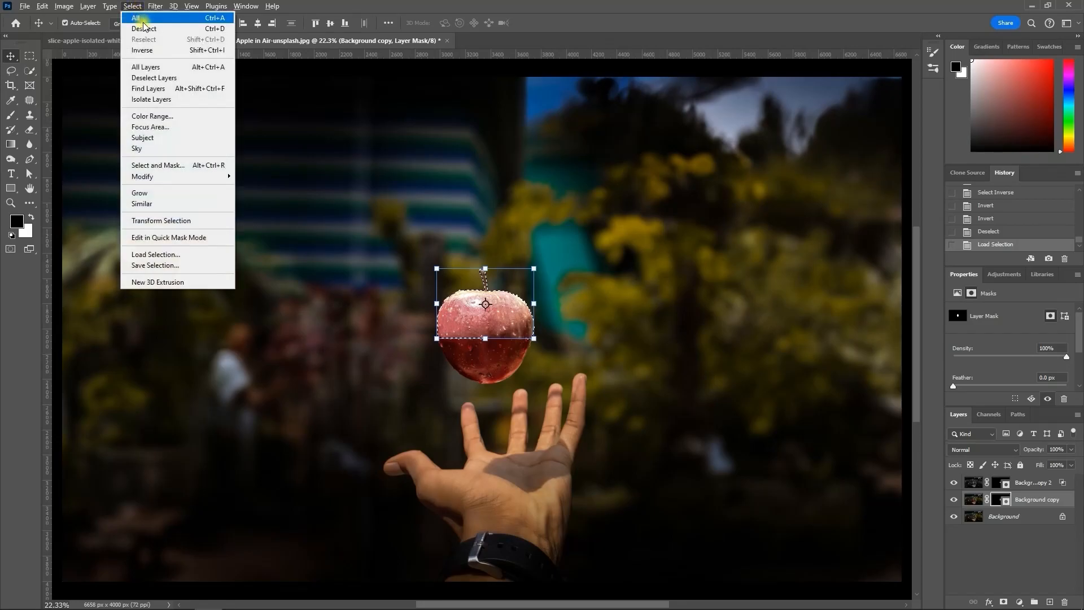
pyautogui.click(167, 54)
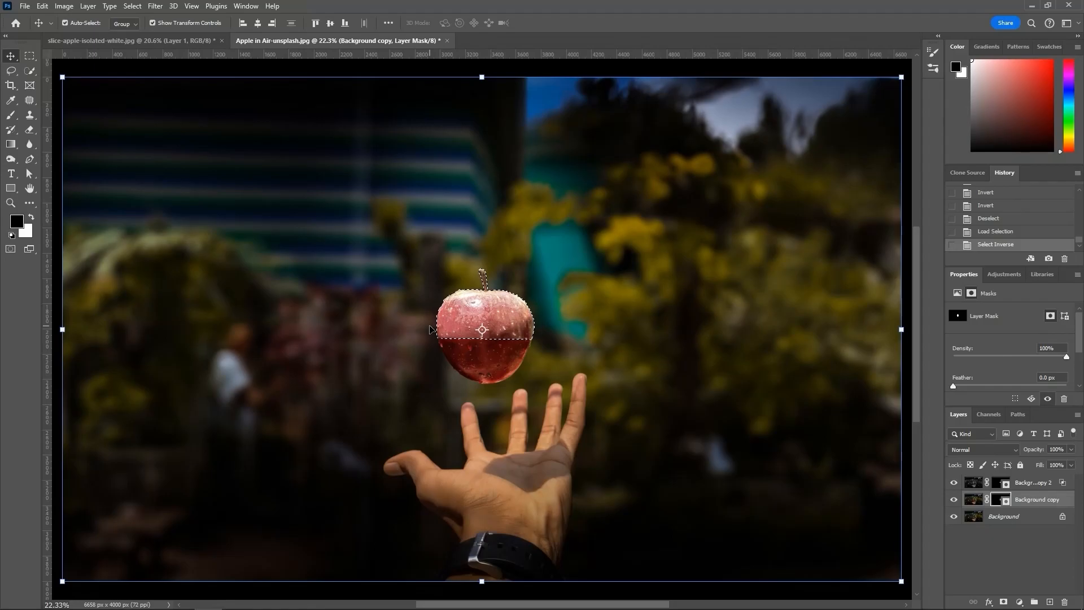
pyautogui.hotkey('ctrl', 'z')
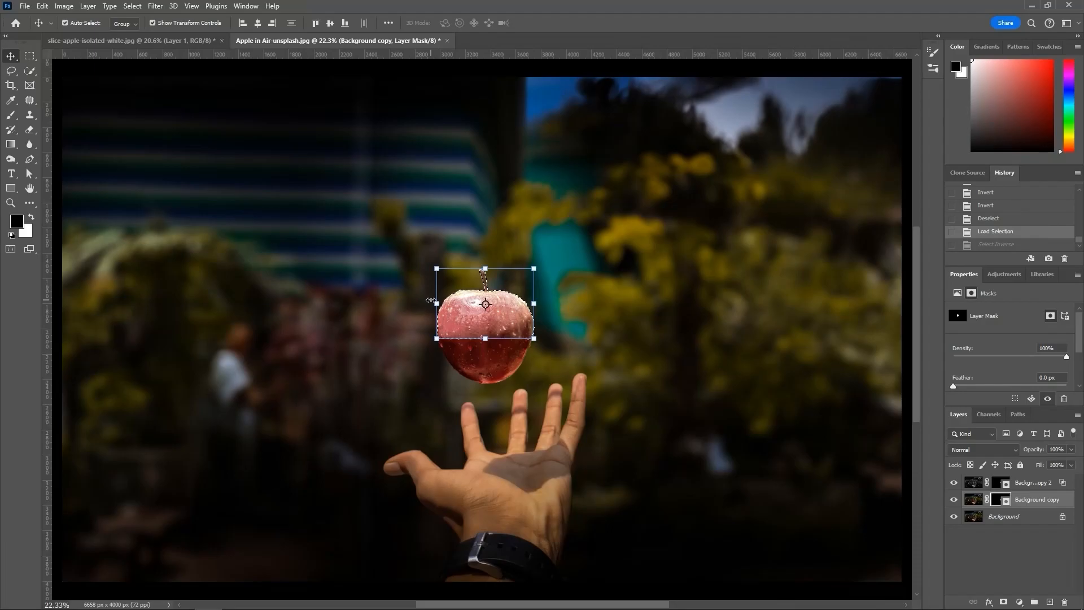
# Step: Paint black on the Background copy mask within the selection to hide the upper half of the red apple, and deselect
pyautogui.press('b')
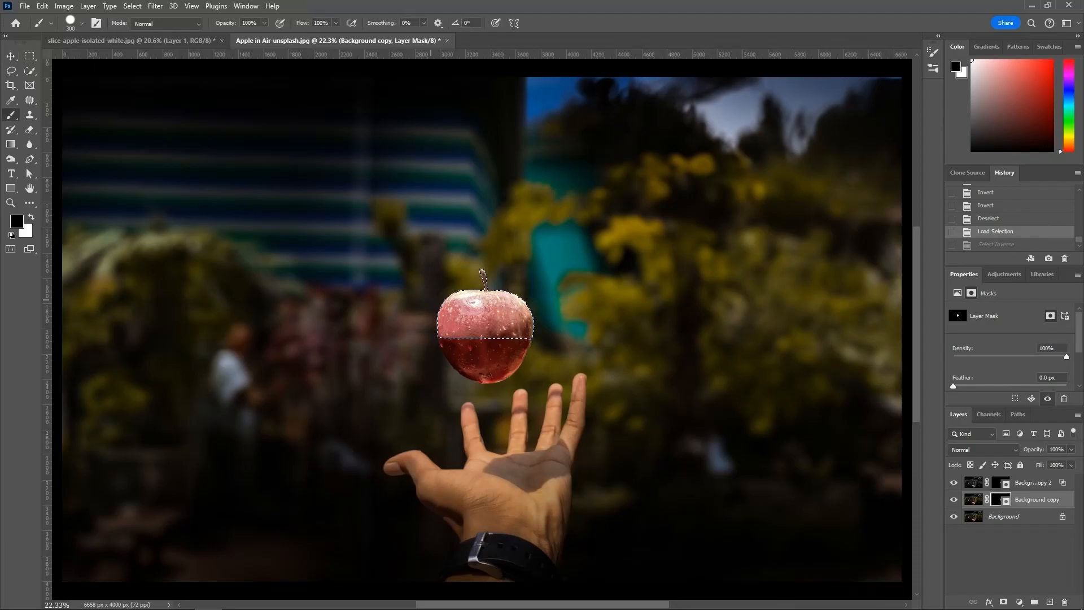
pyautogui.click(11, 56)
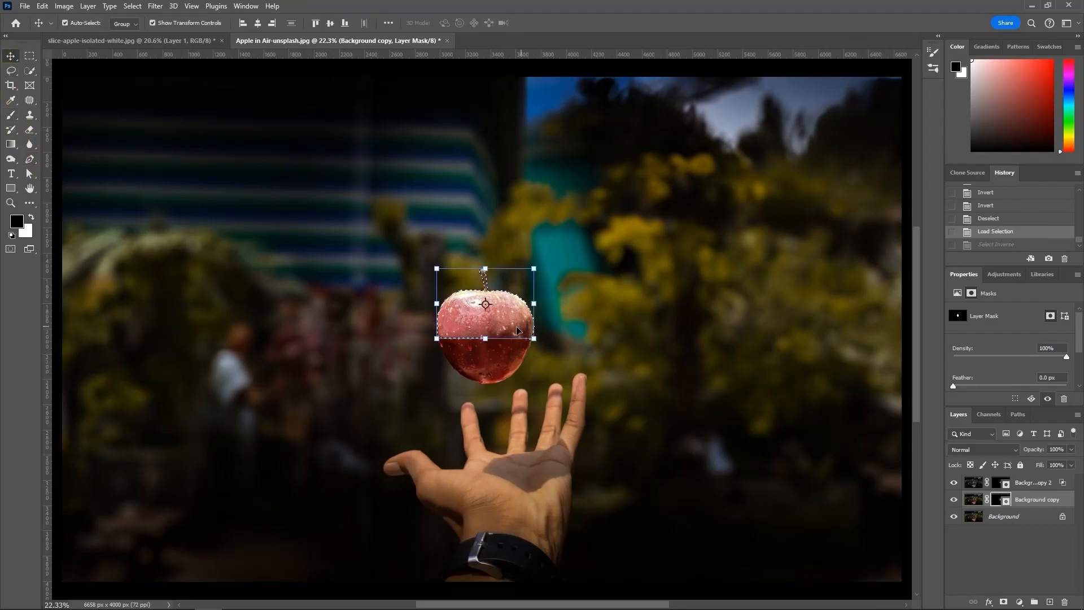
pyautogui.click(11, 116)
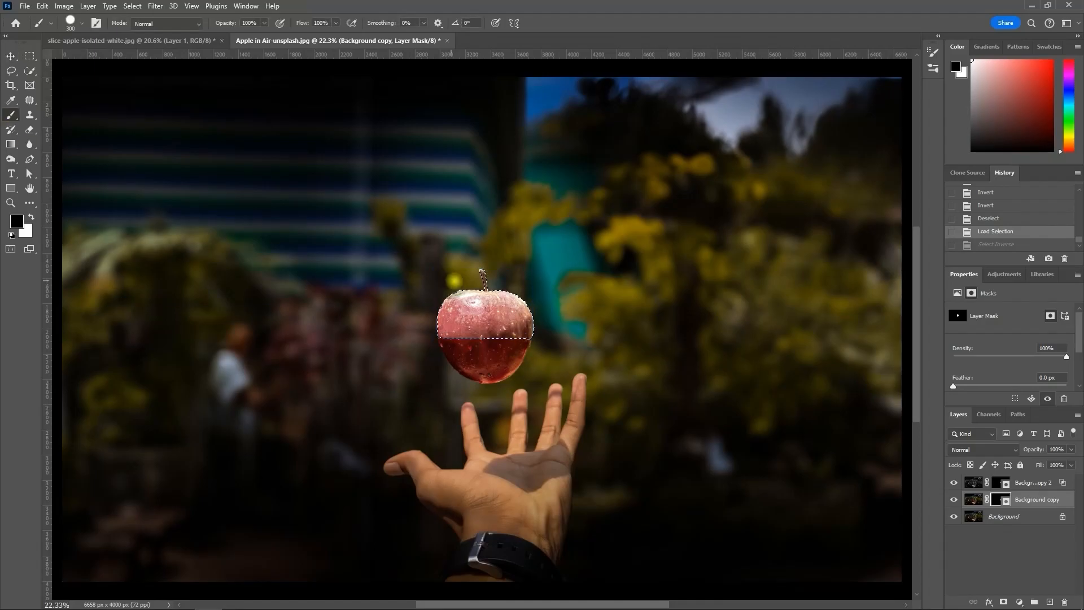
pyautogui.moveTo(337, 325); pyautogui.dragTo(486, 316)
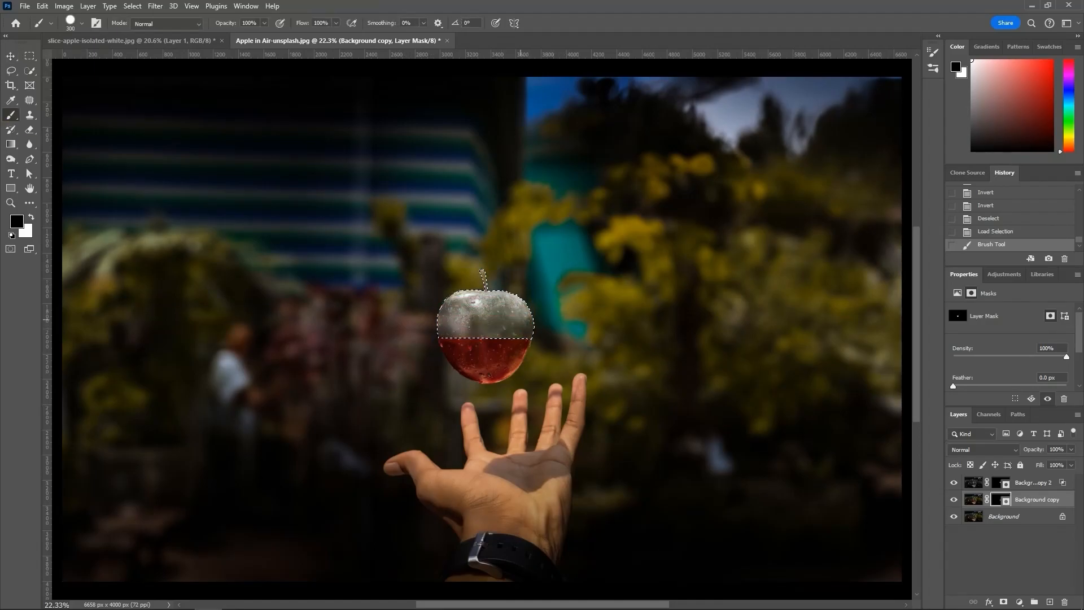
pyautogui.hotkey('ctrl', 'd')
pyautogui.click(11, 56)
# Step: Touch up the Background copy mask with black around the glass half of the apple and deselect the layer
pyautogui.scroll(4, 498, 295)
pyautogui.scroll(4, 500, 297)
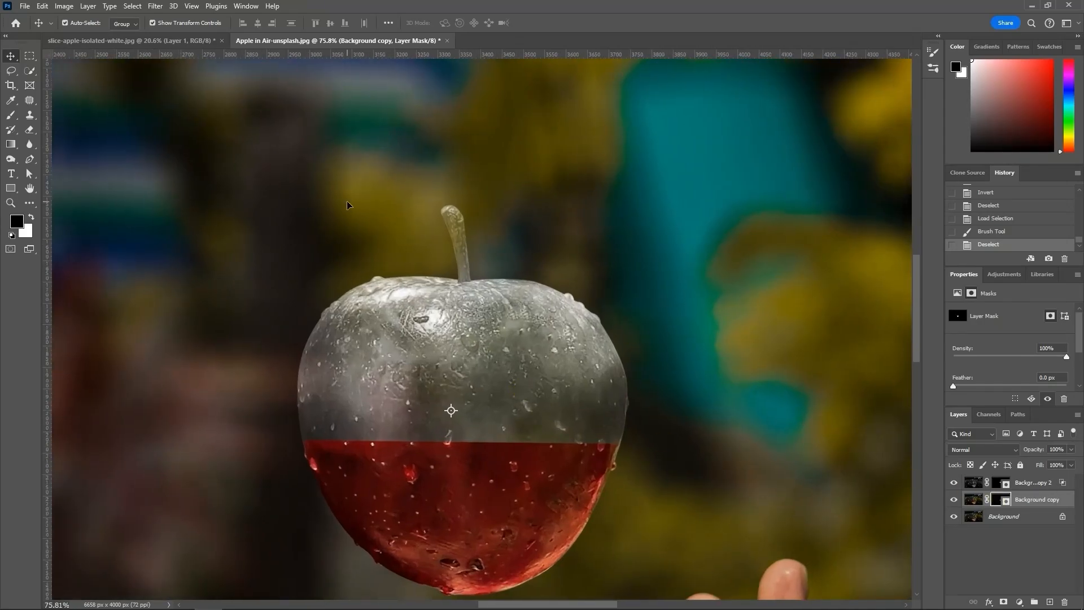
pyautogui.press('b')
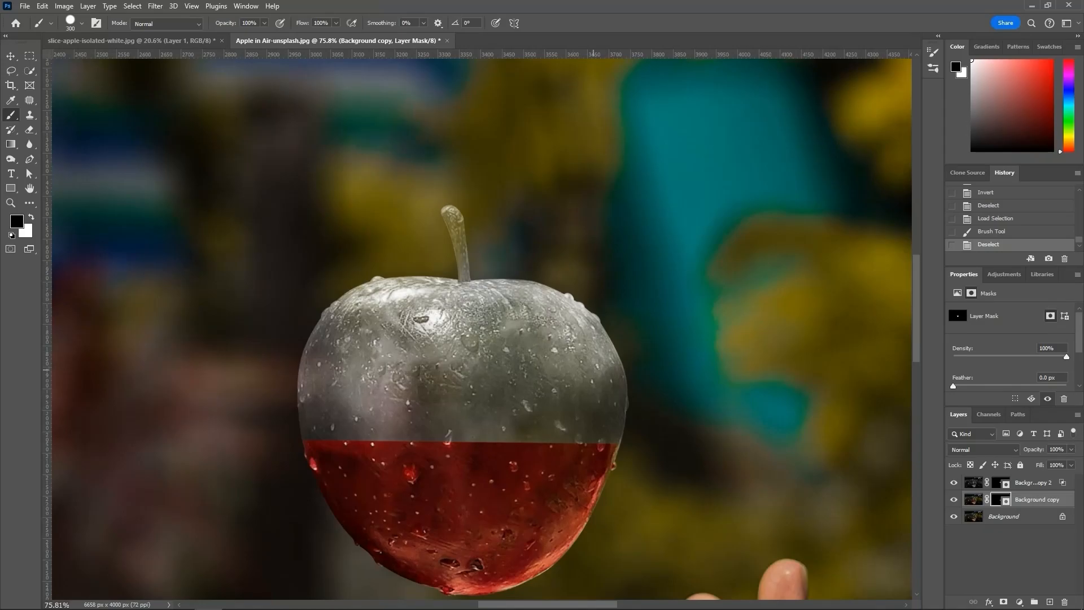
pyautogui.press('v')
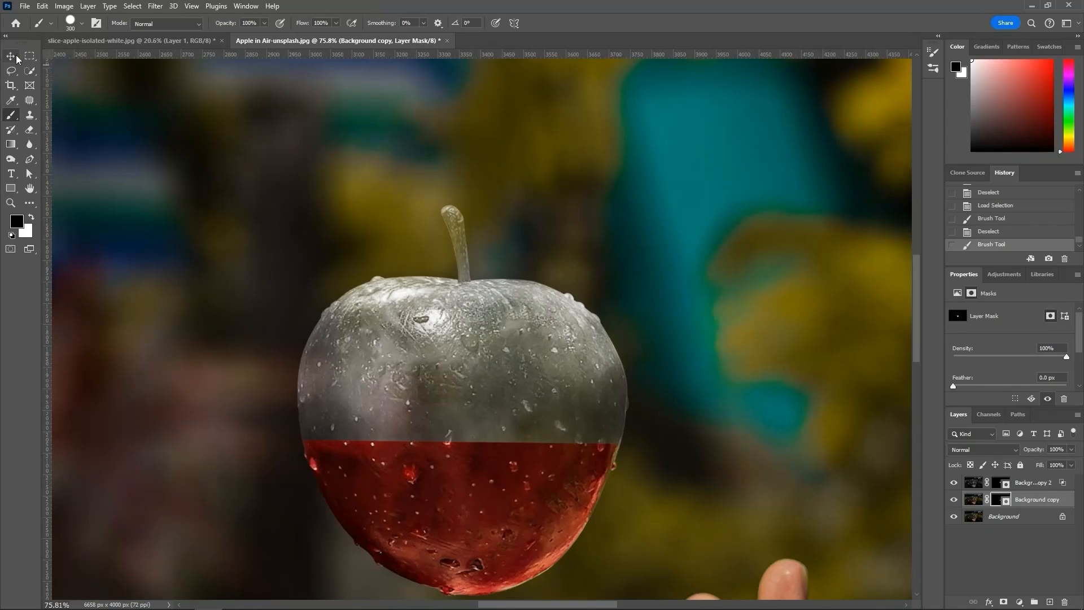
pyautogui.click(152, 174)
pyautogui.hotkey('ctrl', '0')
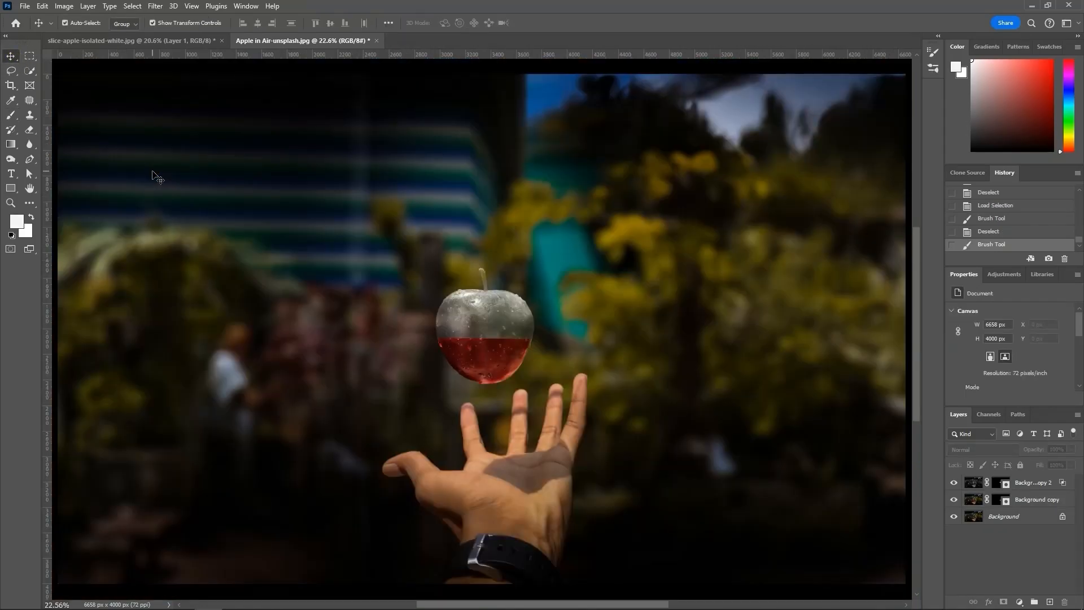
# Step: Copy the apple slice layer from slice-apple-isolated-white.jpg into the Apple in Air image and scale it to about 24.6% over the apple
pyautogui.click(187, 43)
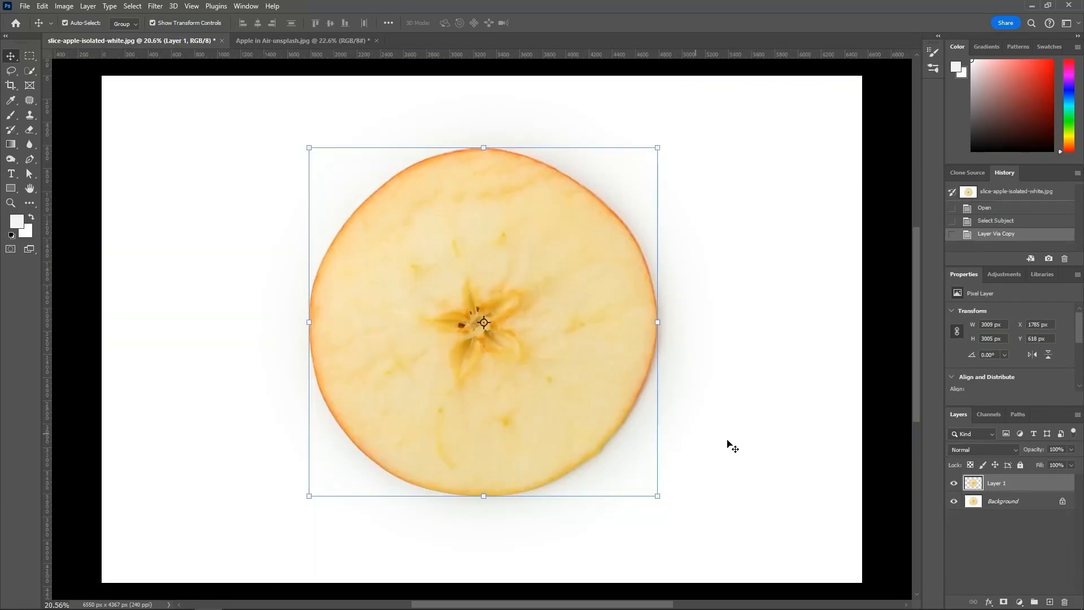
pyautogui.moveTo(576, 327); pyautogui.dragTo(487, 326)
pyautogui.moveTo(484, 520); pyautogui.dragTo(483, 262)
pyautogui.scroll(2, 487, 206)
pyautogui.scroll(6, 486, 206)
pyautogui.moveTo(525, 177); pyautogui.dragTo(537, 424)
pyautogui.moveTo(490, 261); pyautogui.dragTo(486, 442)
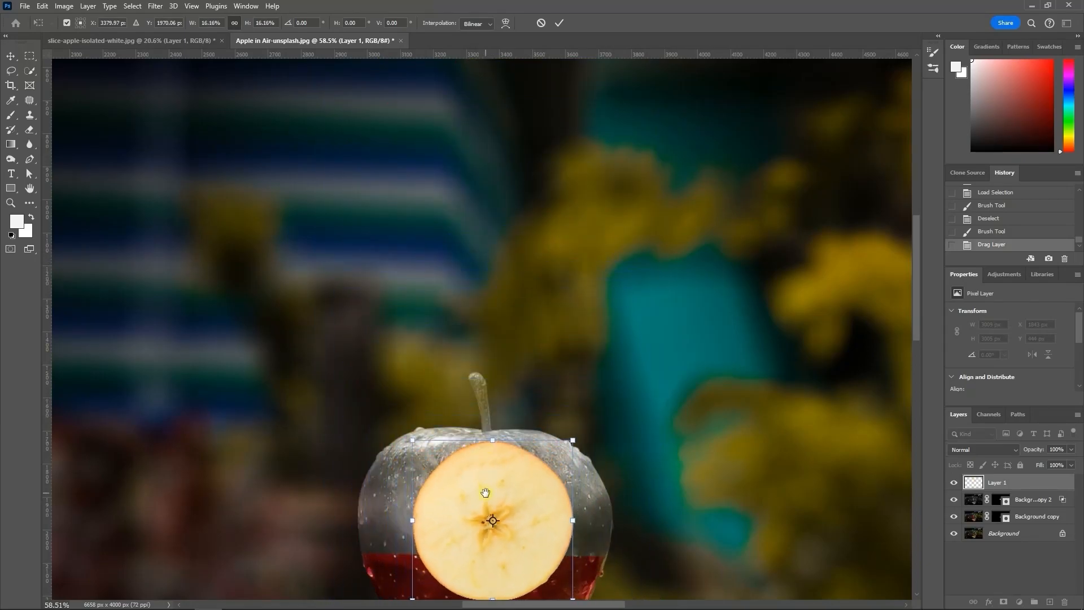
pyautogui.scroll(-5, 486, 442)
pyautogui.moveTo(508, 333); pyautogui.dragTo(458, 350)
pyautogui.moveTo(528, 305); pyautogui.dragTo(609, 303)
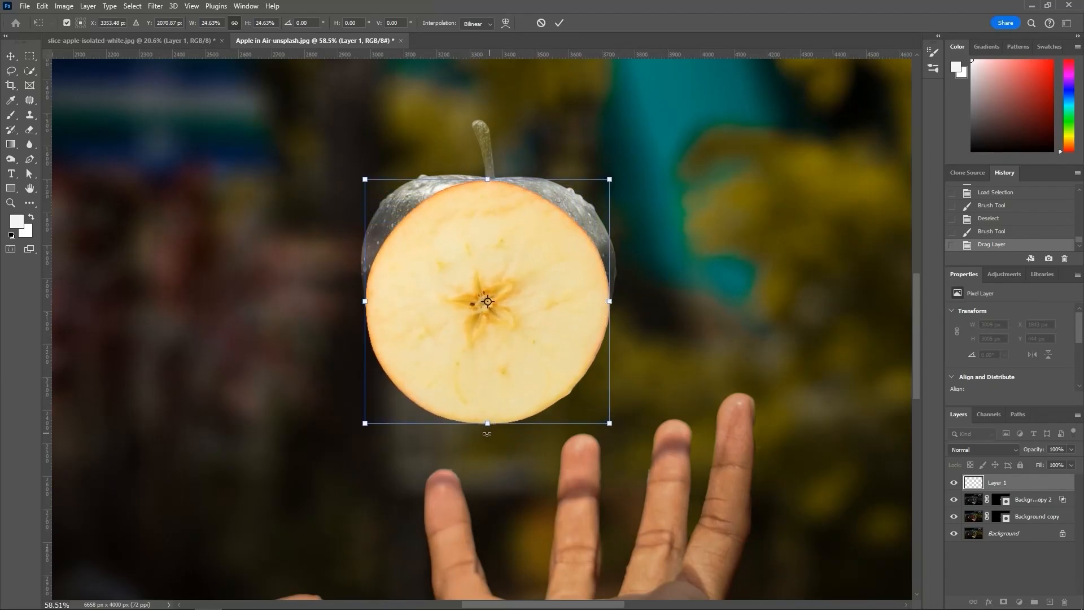
# Step: Flatten the slice into an ellipse across the apple's cut, about 24.9% wide and 6% high, and apply the transform
pyautogui.moveTo(488, 424); pyautogui.dragTo(487, 360)
pyautogui.moveTo(488, 180); pyautogui.dragTo(488, 228)
pyautogui.moveTo(487, 360); pyautogui.dragTo(488, 319)
pyautogui.moveTo(491, 231); pyautogui.dragTo(491, 253)
pyautogui.moveTo(518, 297); pyautogui.dragTo(516, 312)
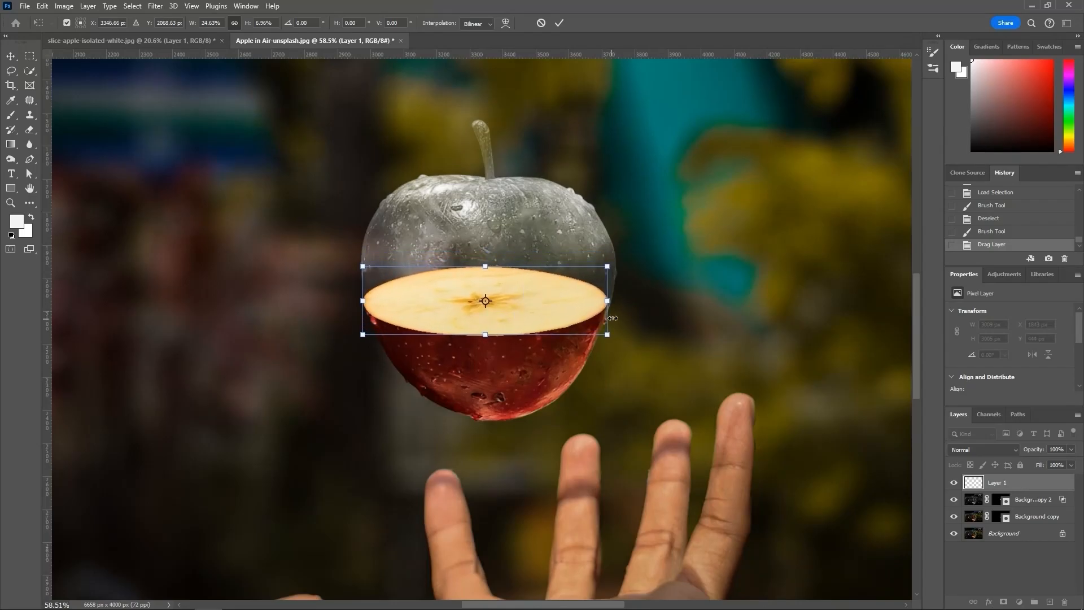
pyautogui.moveTo(610, 303); pyautogui.dragTo(611, 300)
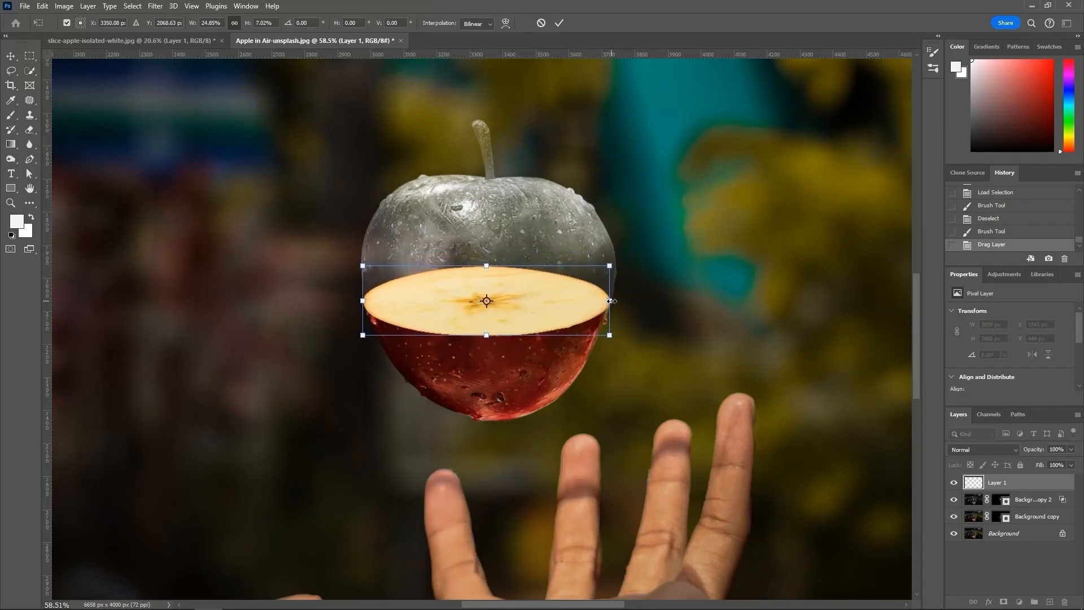
pyautogui.moveTo(485, 335); pyautogui.dragTo(519, 313)
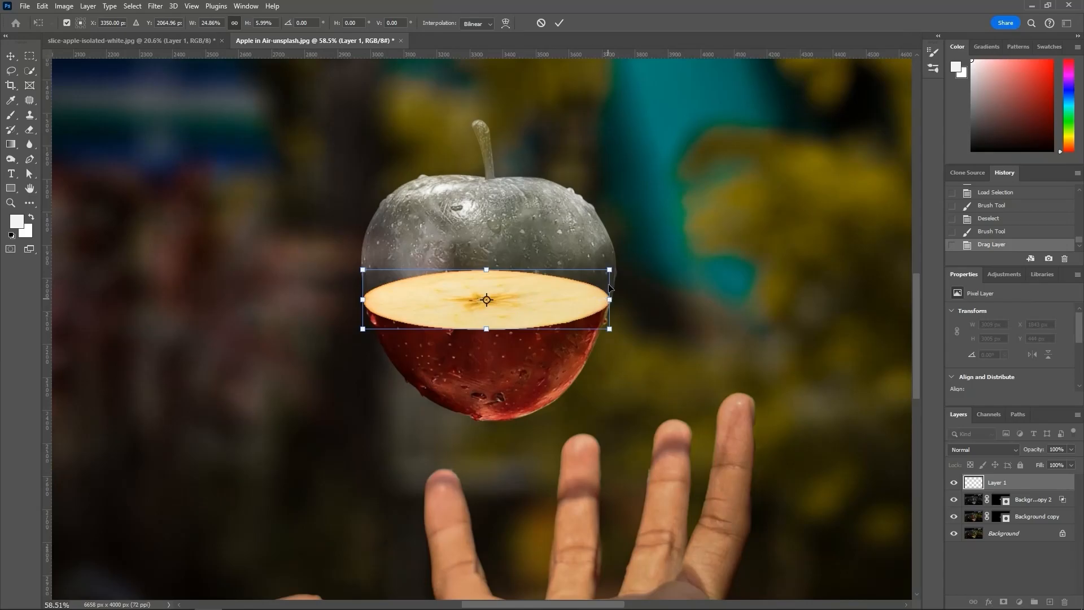
pyautogui.click(560, 23)
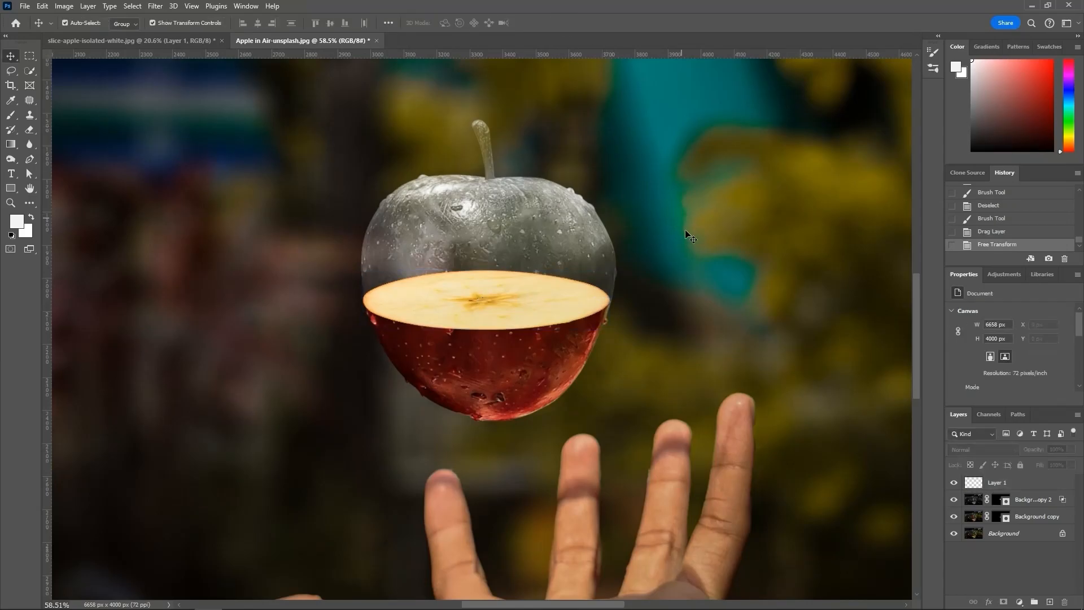
# Step: Move Layer 1 with the apple slice below the Background copy 2 layer in the stack
pyautogui.moveTo(1007, 484); pyautogui.dragTo(1019, 506)
pyautogui.click(663, 380)
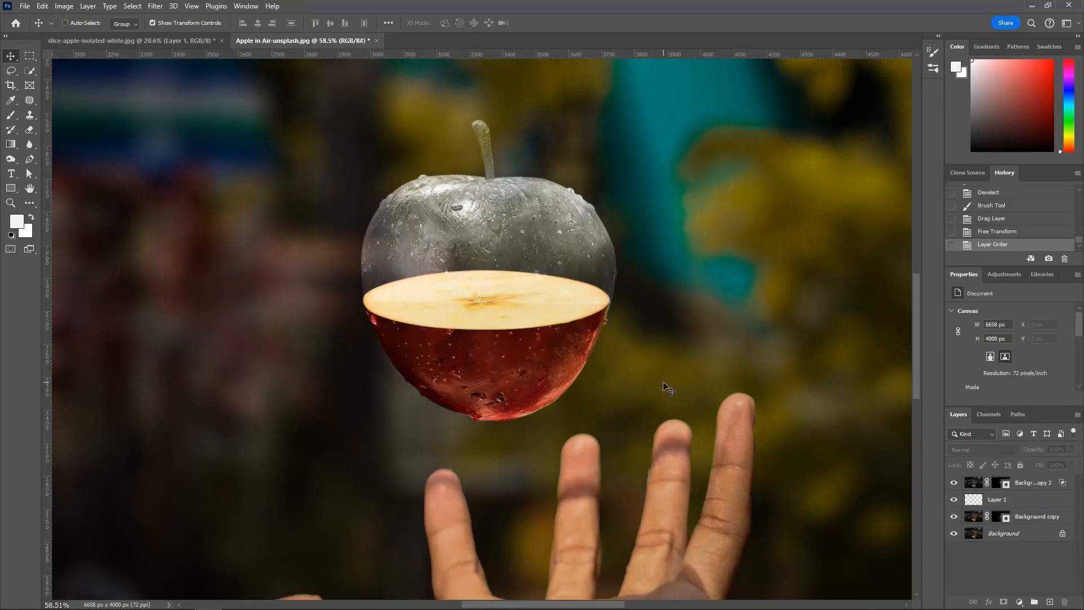
pyautogui.hotkey('ctrl', '0')
# Step: Load the slice outline as a selection, paint white inside it on the Background copy 2 mask at the slice's edge, and deselect
pyautogui.scroll(5, 505, 343)
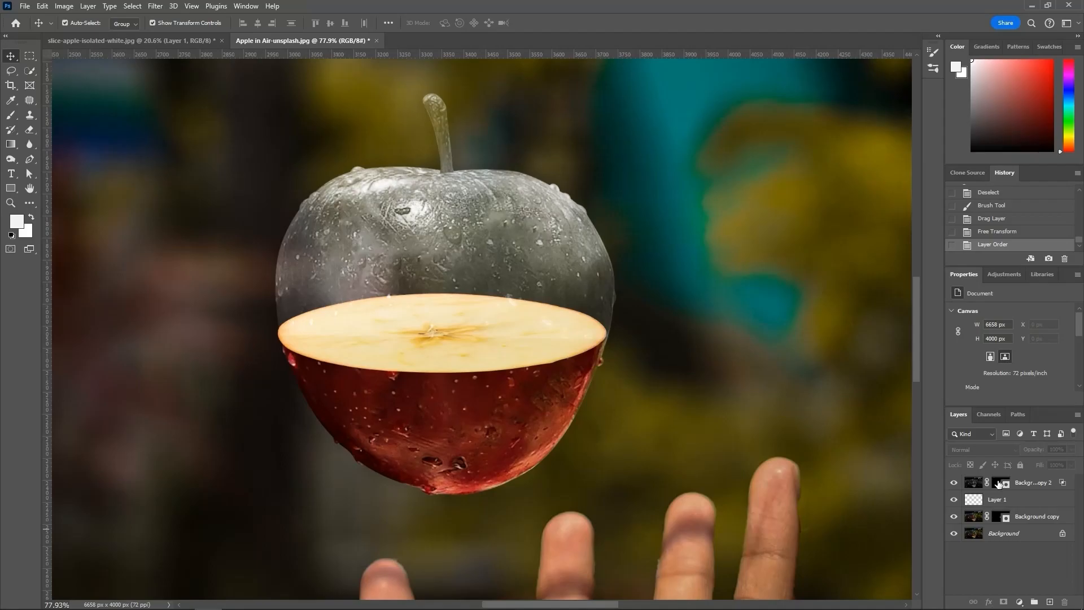
pyautogui.keyDown('ctrl'); pyautogui.click(996, 483); pyautogui.keyUp('ctrl')
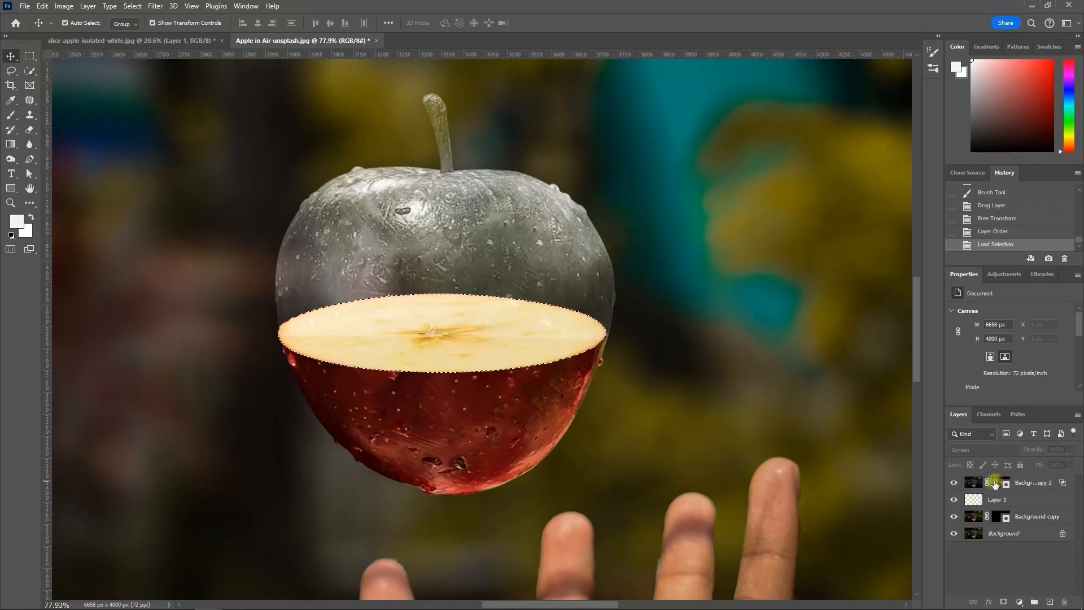
pyautogui.click(996, 483)
pyautogui.click(11, 115)
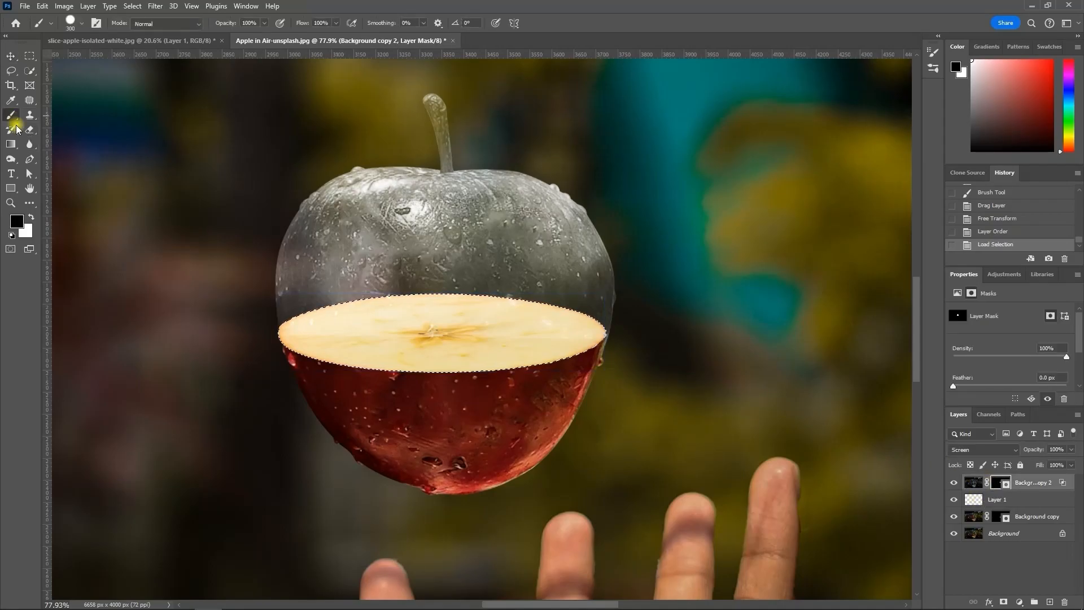
pyautogui.click(31, 217)
pyautogui.click(614, 314)
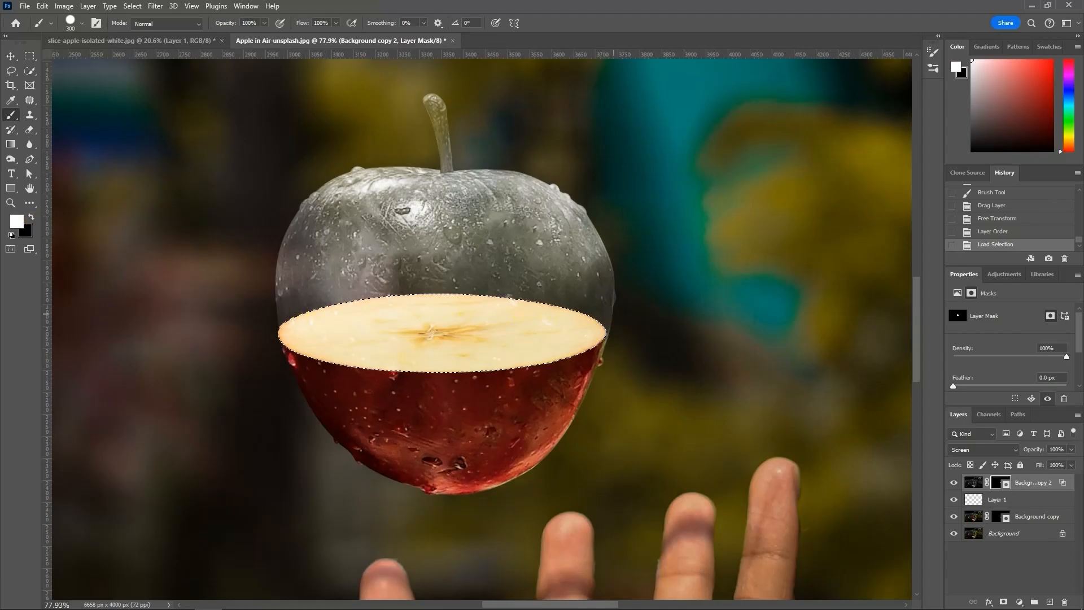
pyautogui.hotkey('ctrl', 'd')
pyautogui.press('v')
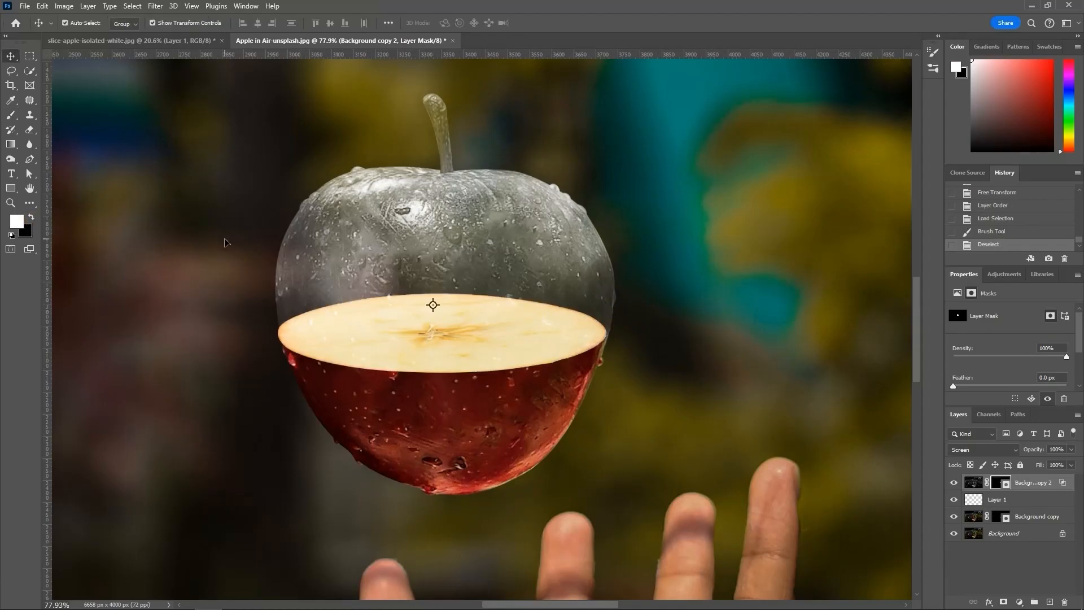
pyautogui.click(223, 240)
pyautogui.hotkey('ctrl', '0')
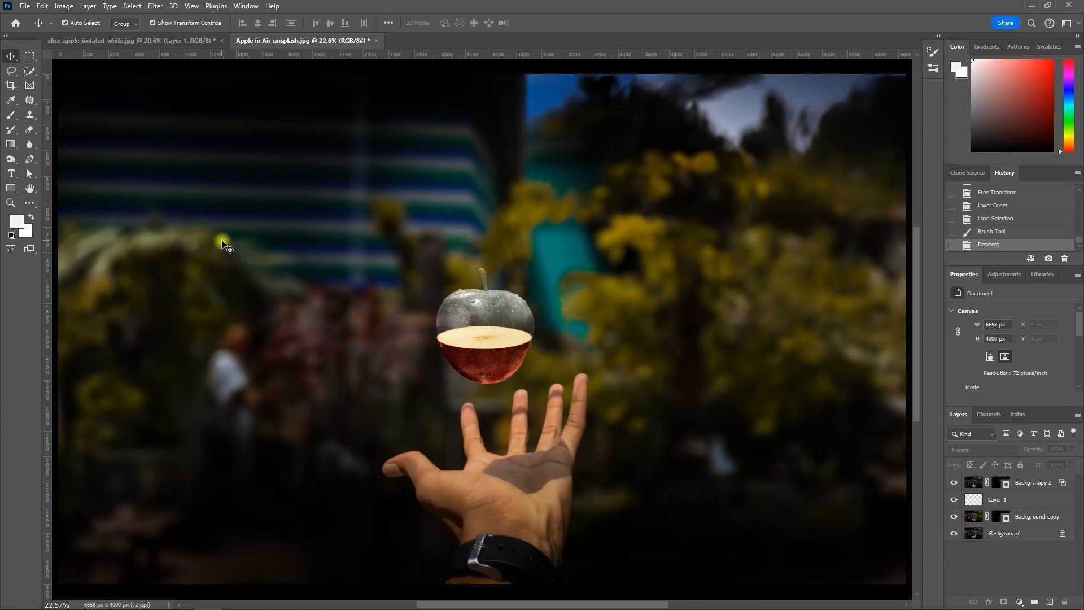